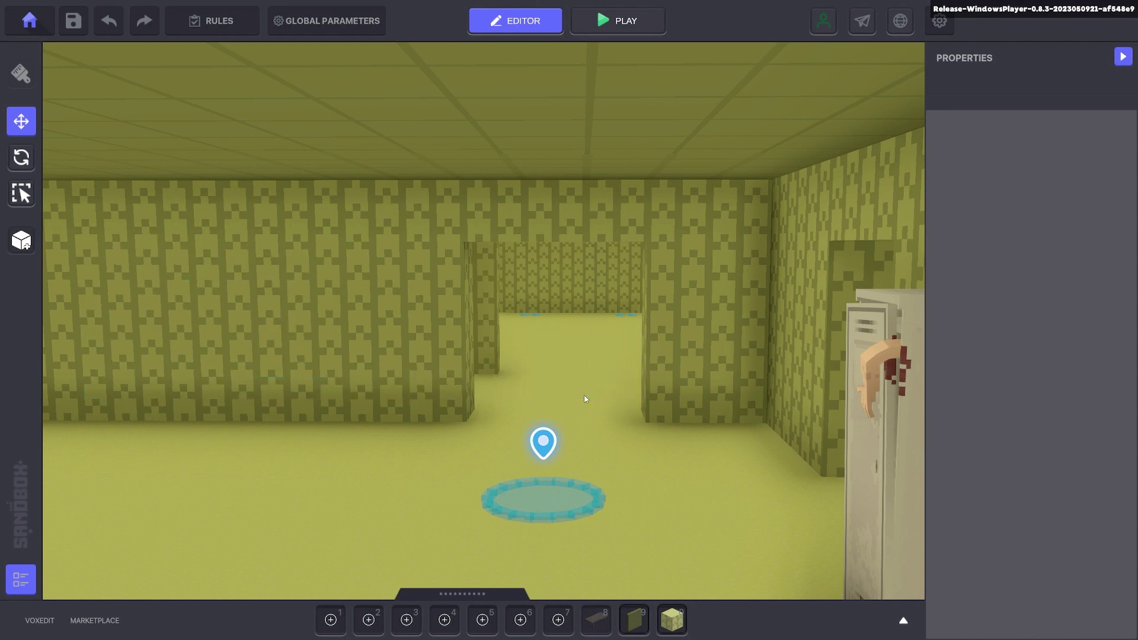
Place a Backrooms - Wall in the open doorway and rotate it to 270 degrees about Y so it spans the opening
right_drag(610, 397, 656, 577)
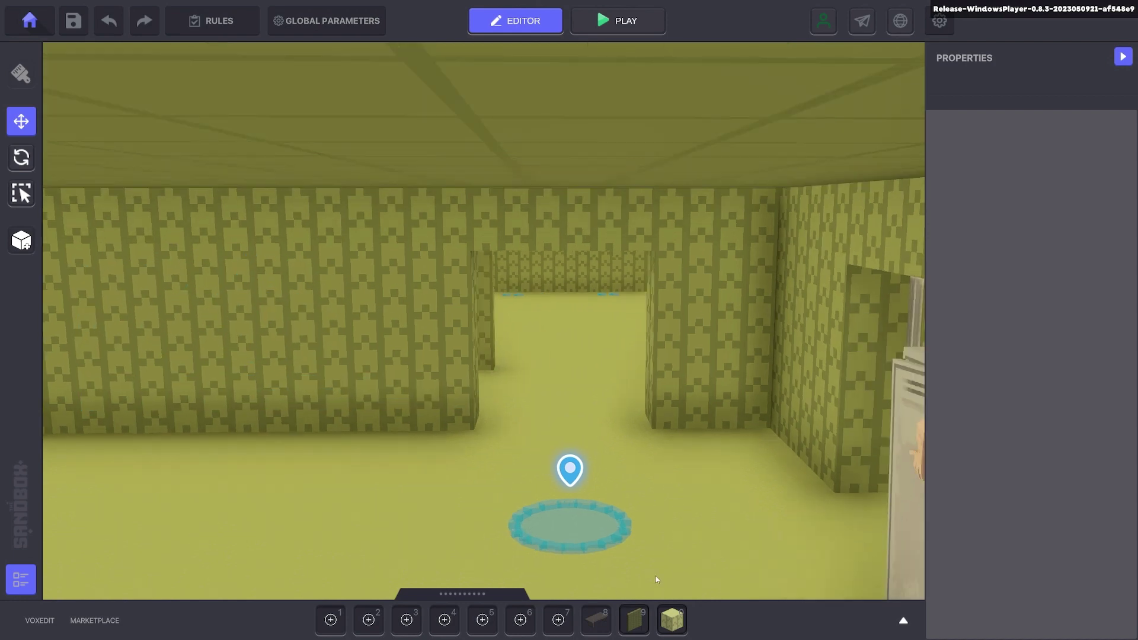
click(635, 620)
click(573, 442)
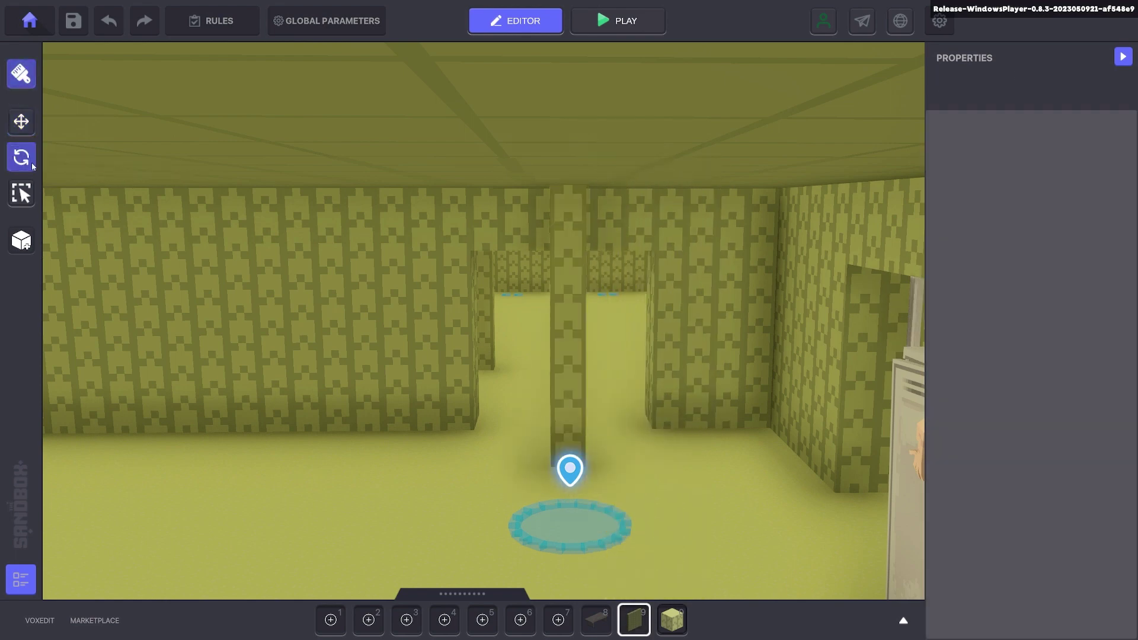
click(33, 165)
click(577, 365)
drag(516, 459, 736, 432)
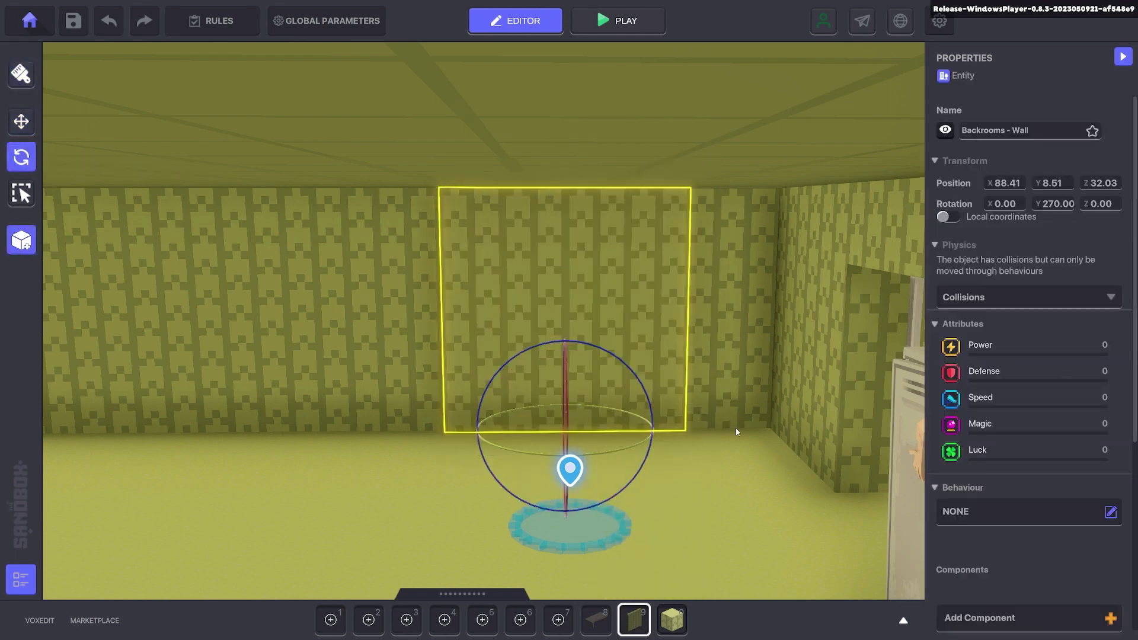
Shift the Backrooms - Wall along X to about 88.25 so it sits within the doorway wall
right_drag(697, 408, 403, 347)
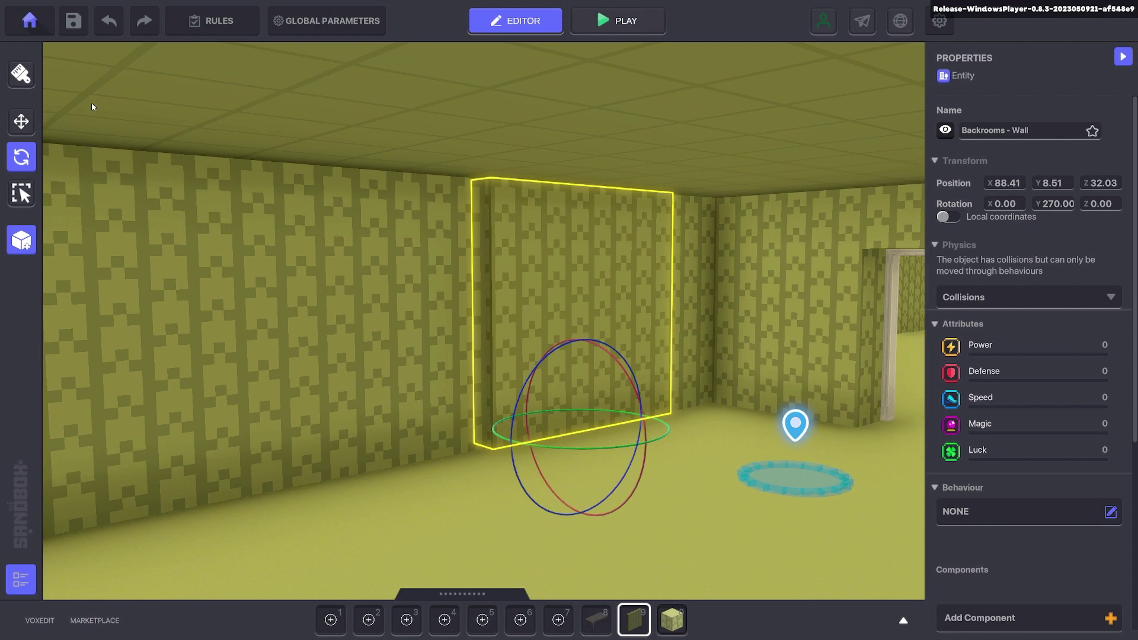
click(21, 121)
scroll(464, 285, up, 2)
right_drag(464, 285, 703, 431)
drag(713, 490, 704, 491)
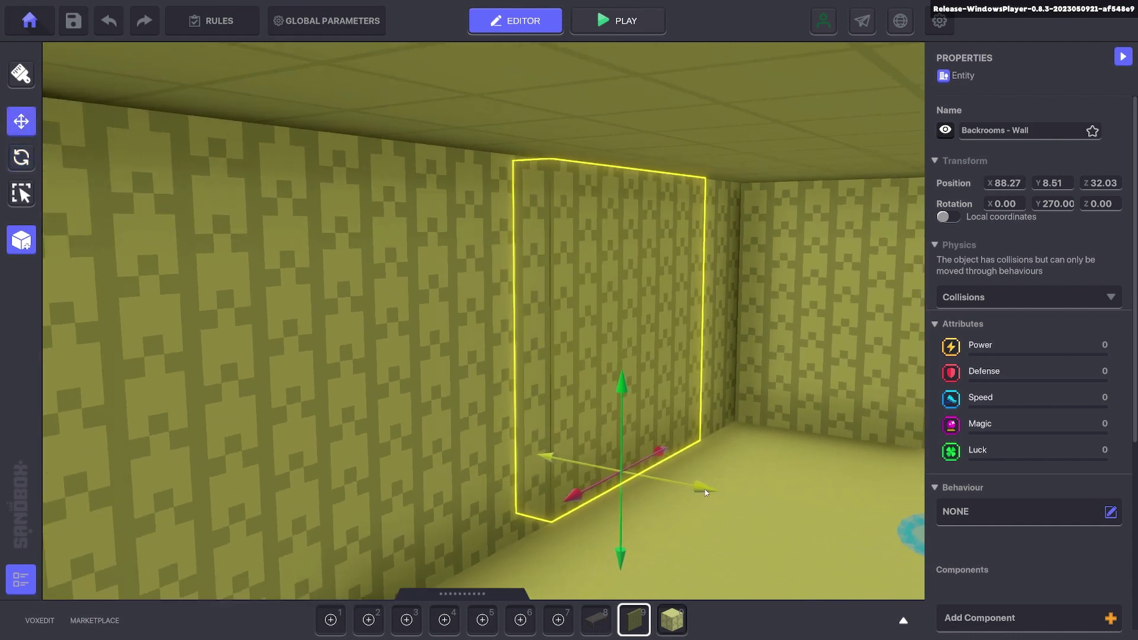
Make the doorway wall invisible and set its physics to No Collisions
mouse_move(704, 491)
right_down()
mouse_move(706, 465)
mouse_move(761, 427)
right_up()
click(945, 131)
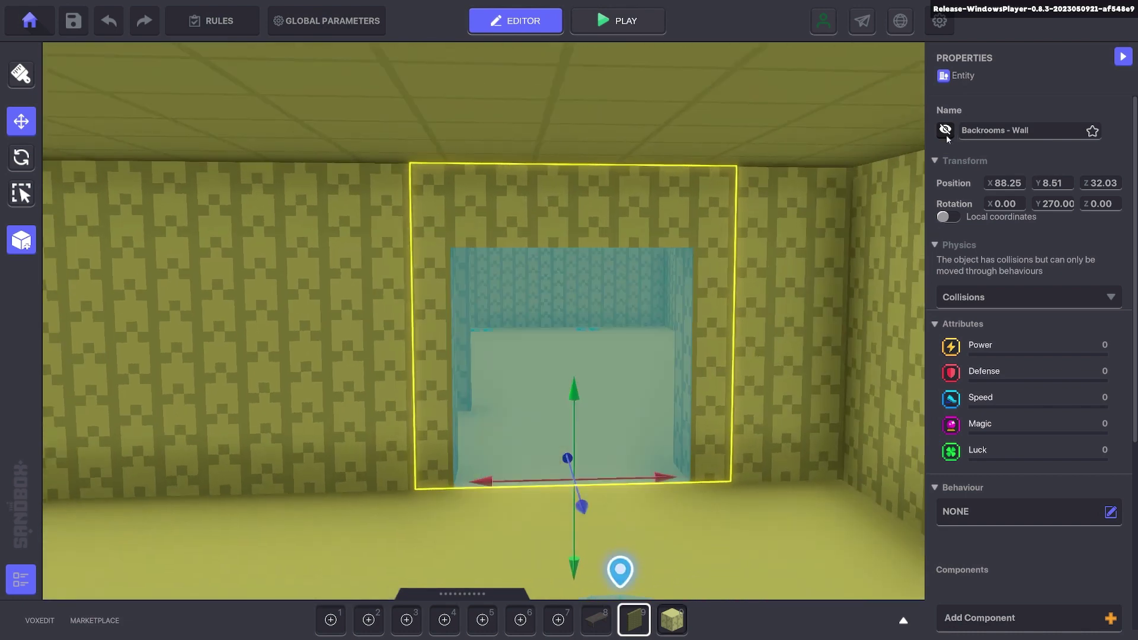
click(1000, 297)
click(967, 331)
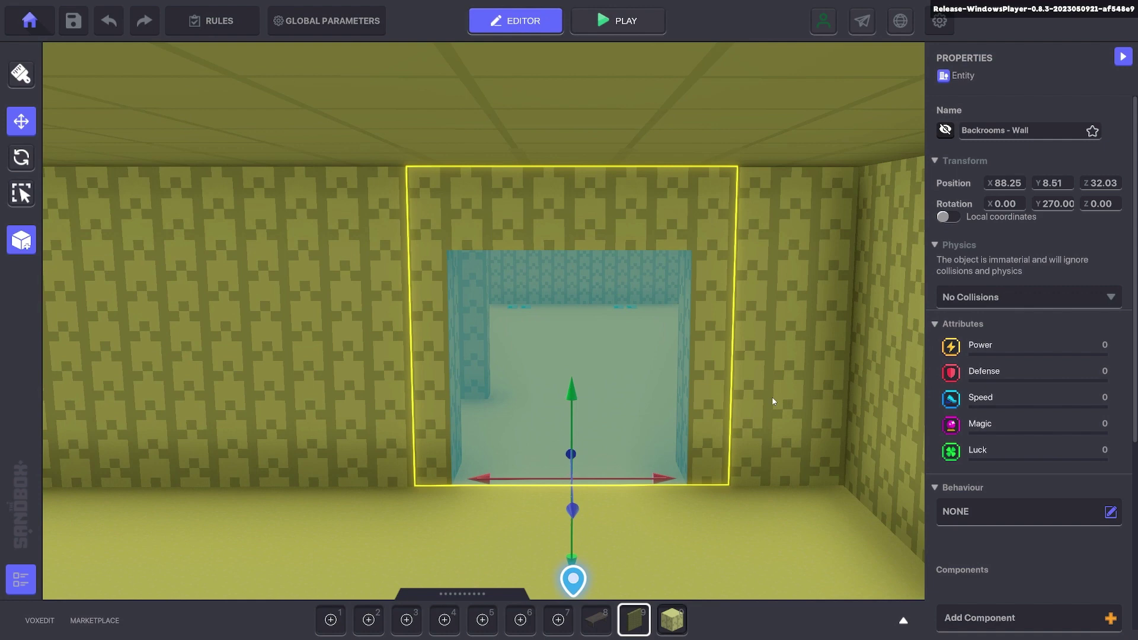
Assign the [MP] Replace Asset behaviour to the invisible doorway wall
scroll(772, 402, down, 3)
click(987, 508)
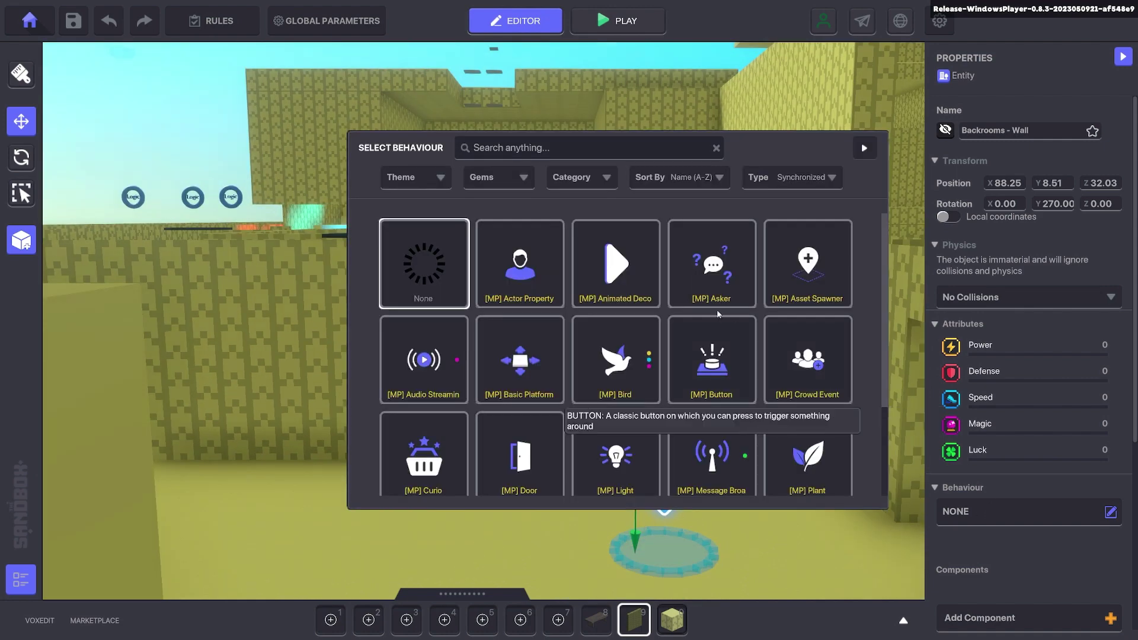
text(repl)
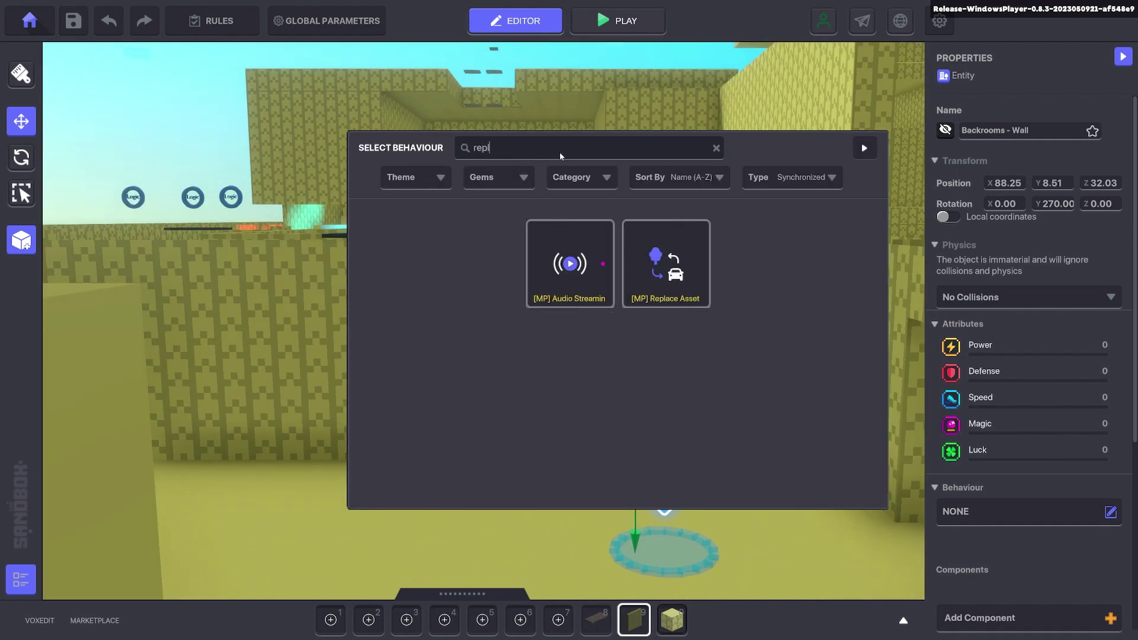
click(620, 281)
scroll(1012, 390, down, 3)
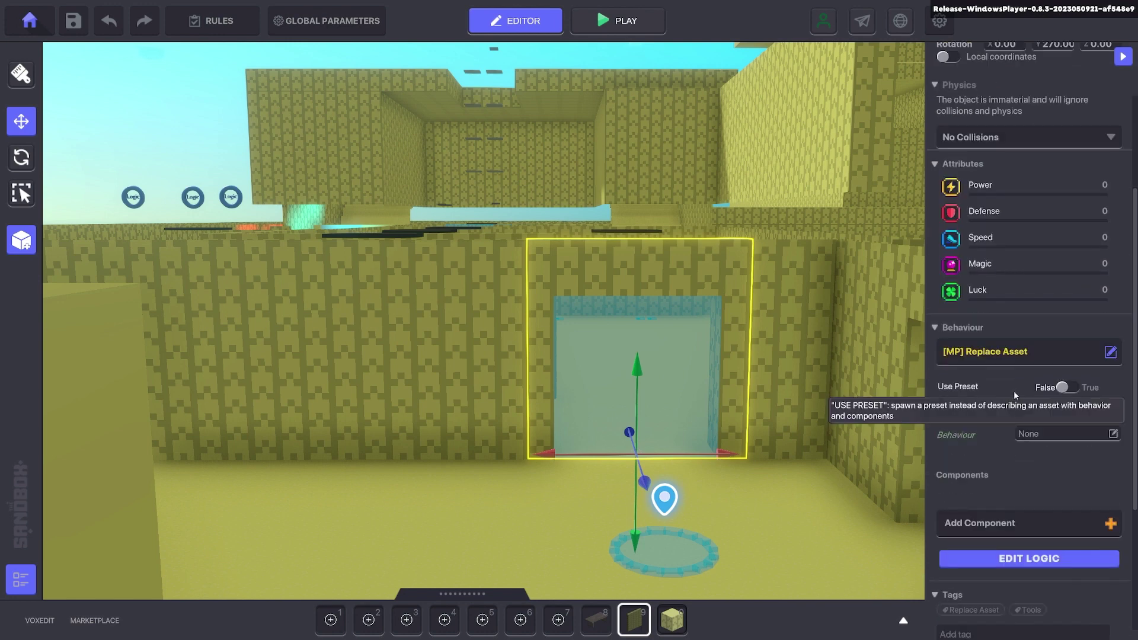
Set the Replace By model of the behaviour to Backrooms - Wall
click(1044, 410)
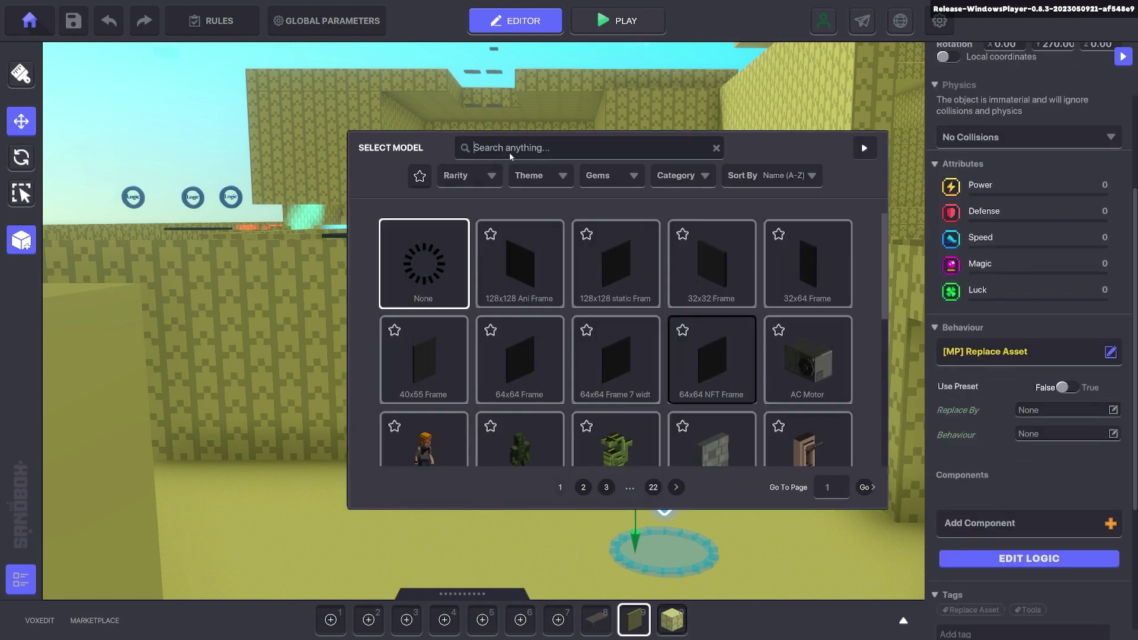
click(511, 152)
text(wall)
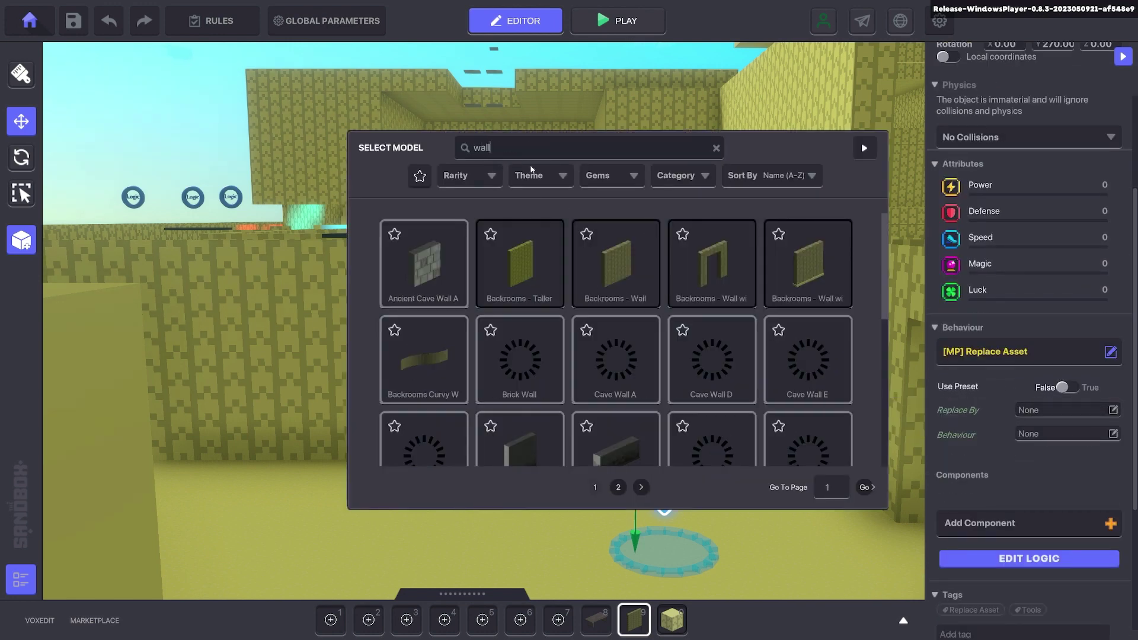
click(617, 275)
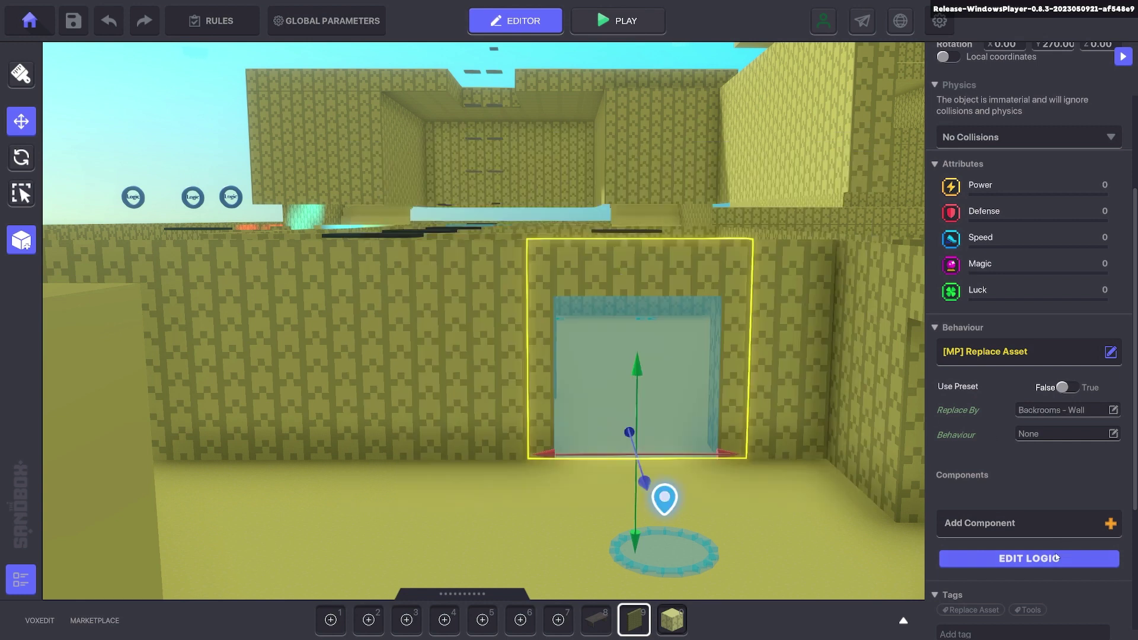
Open the doorway wall's logic and set its required message to a new message named Wall.1.Appear
click(1116, 457)
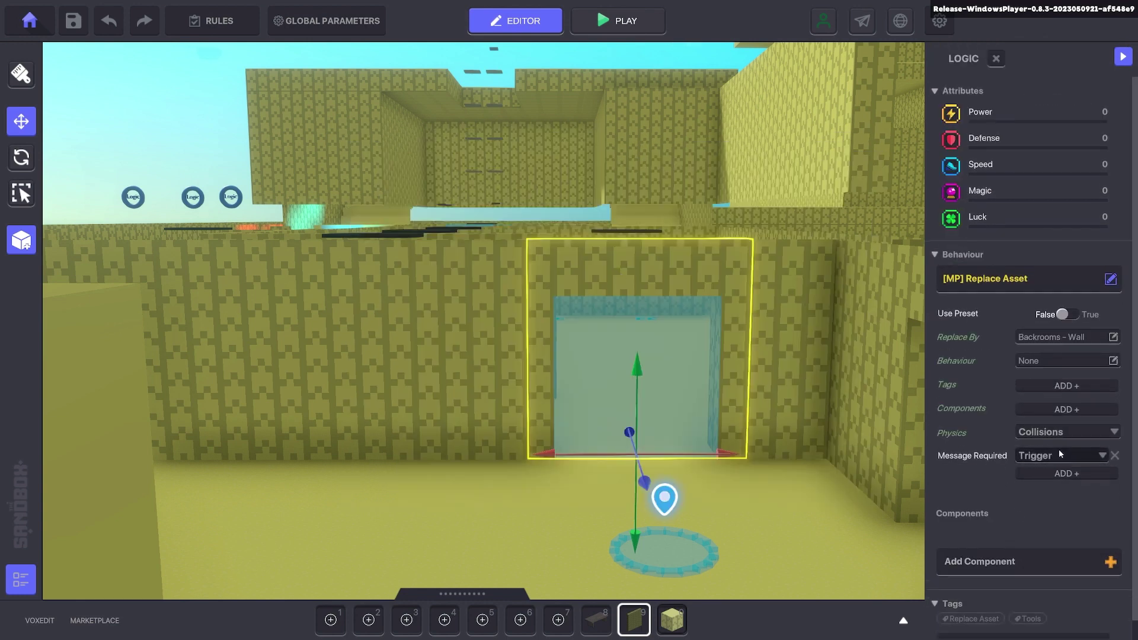
click(1061, 454)
text(Wall)
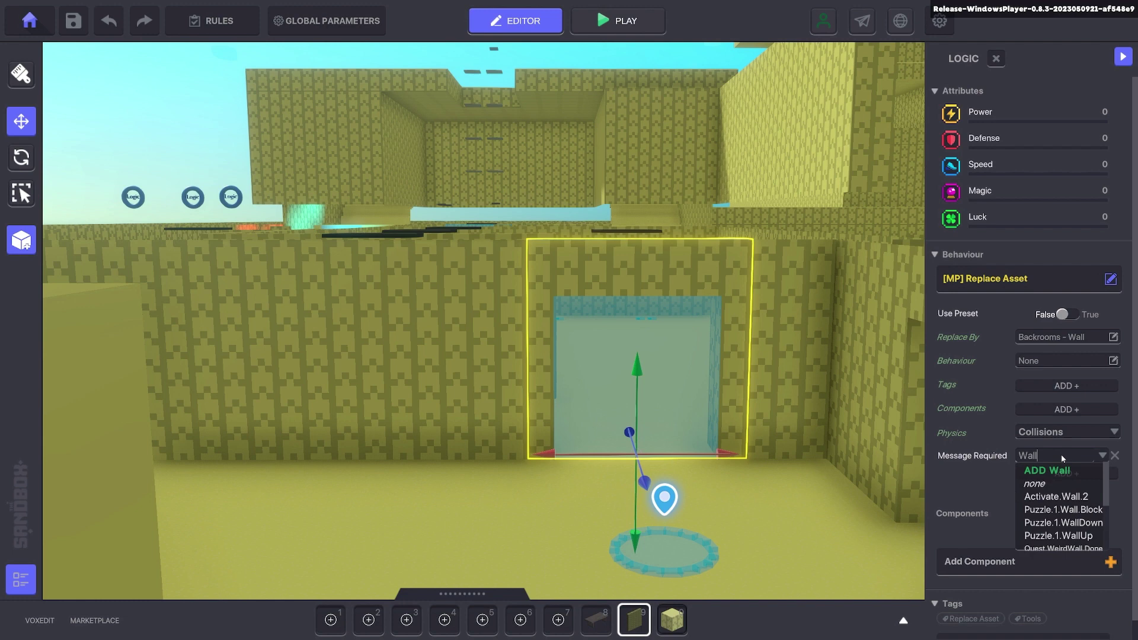
text(.1.)
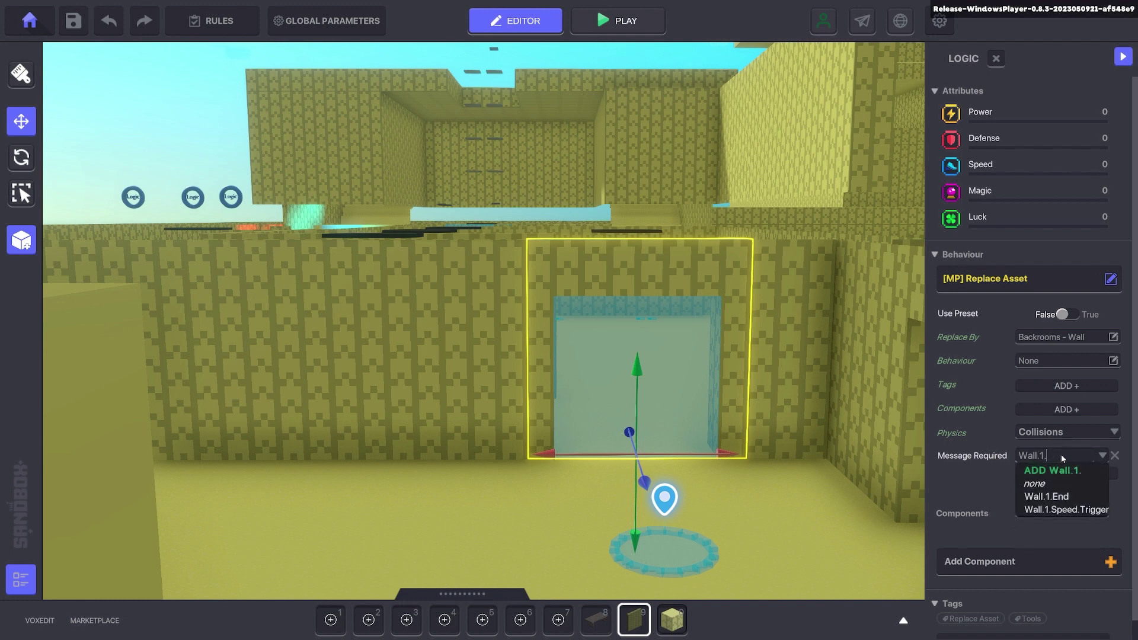
text(Appear)
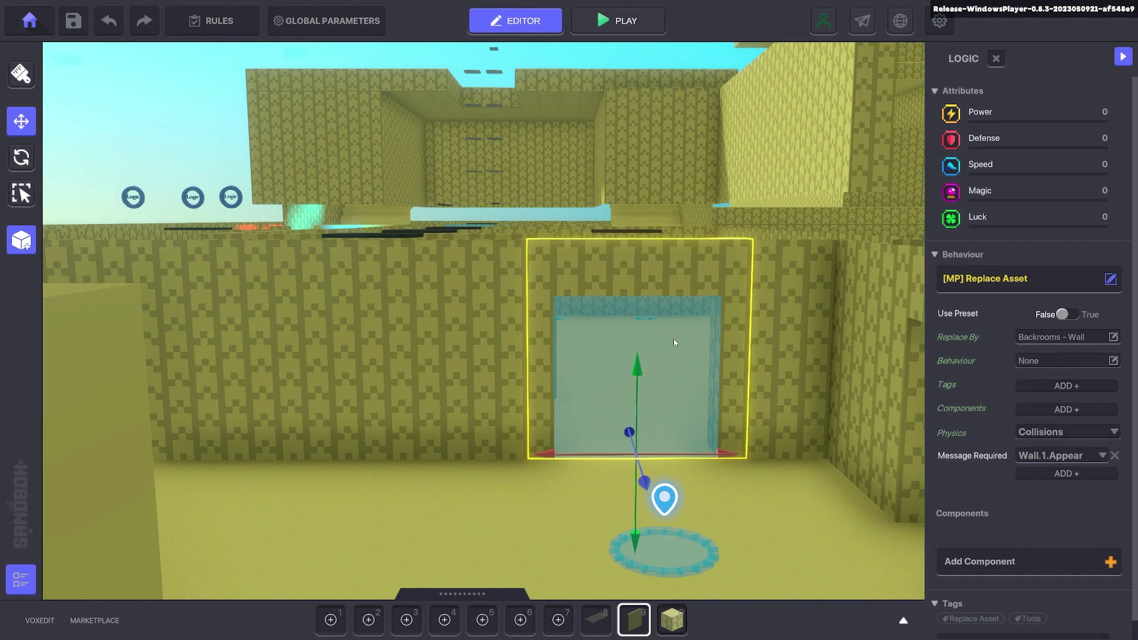
Find the Grey Numpad in the asset library and place one on the floor in front of the doorway
scroll(683, 346, up, 3)
right_drag(700, 357, 591, 384)
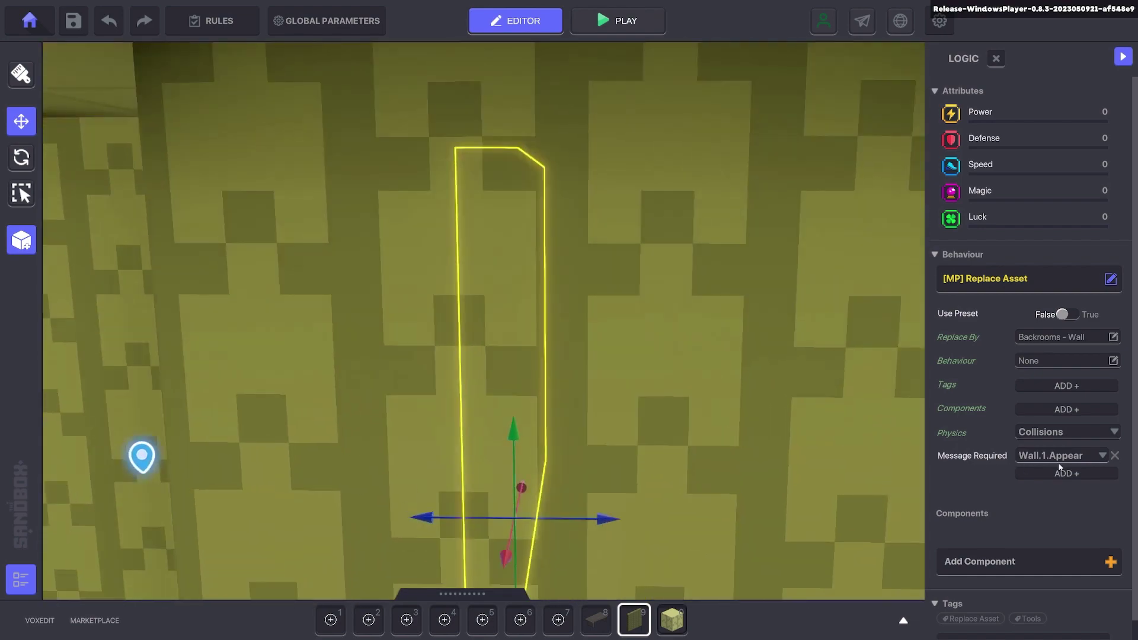
right_drag(625, 417, 744, 423)
scroll(681, 388, up, 3)
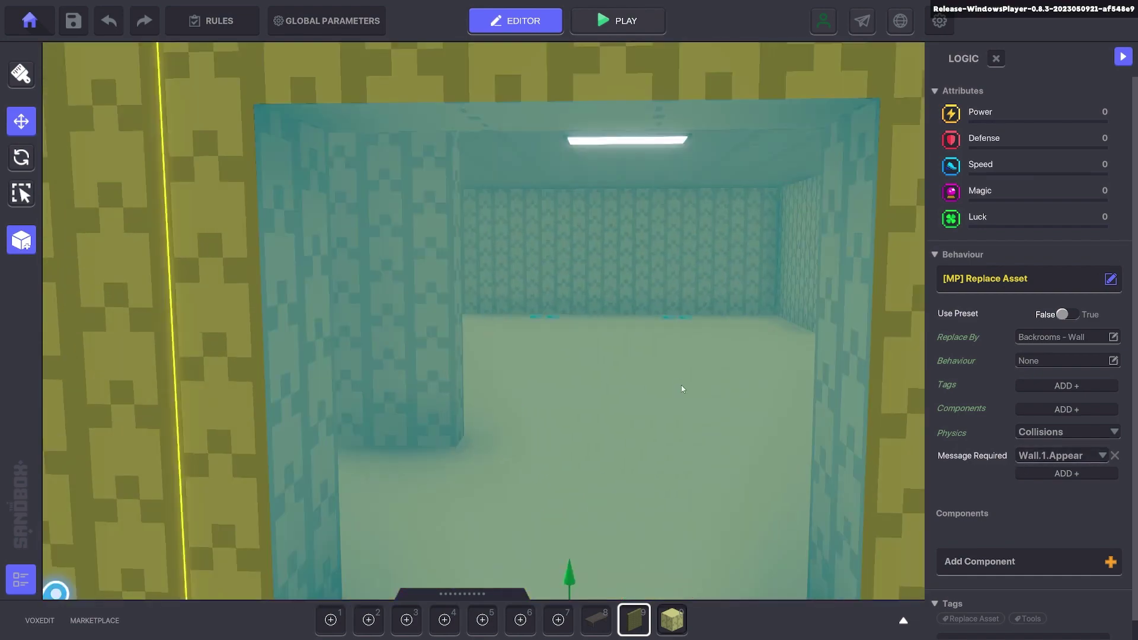
right_drag(652, 418, 492, 430)
scroll(457, 438, down, 2)
scroll(455, 439, down, 2)
key(Tab)
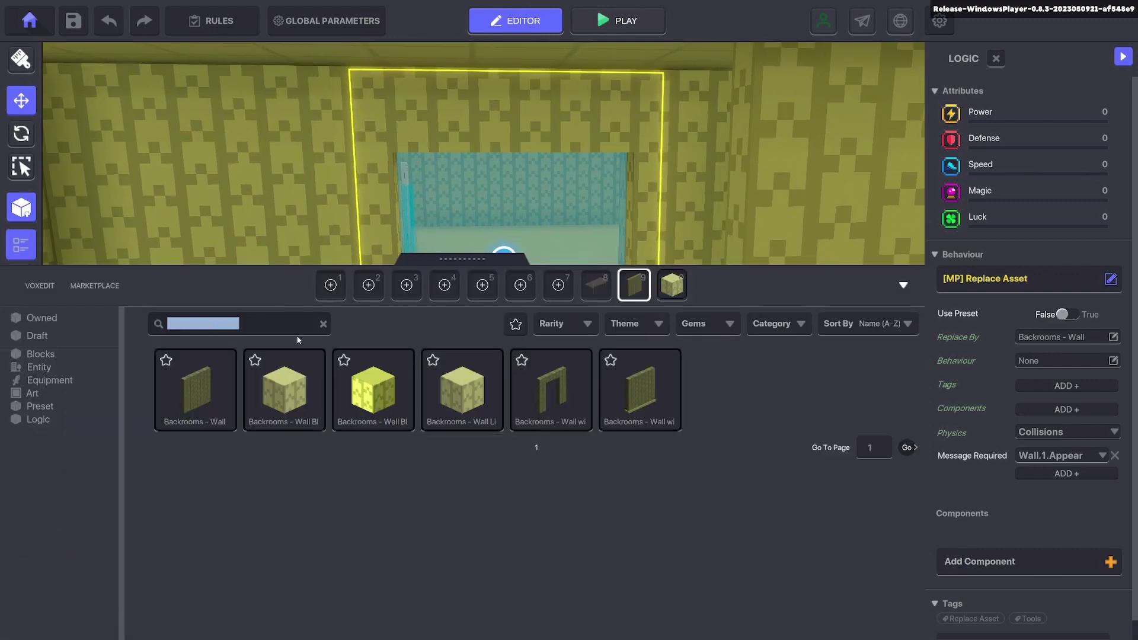
text(num)
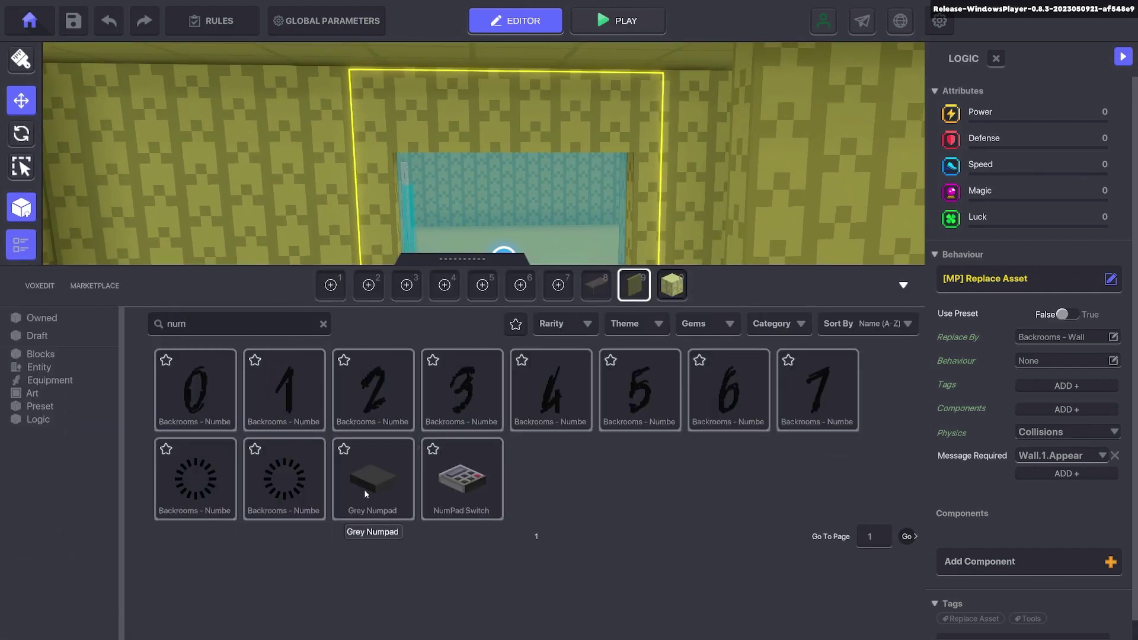
click(373, 479)
click(904, 287)
click(519, 483)
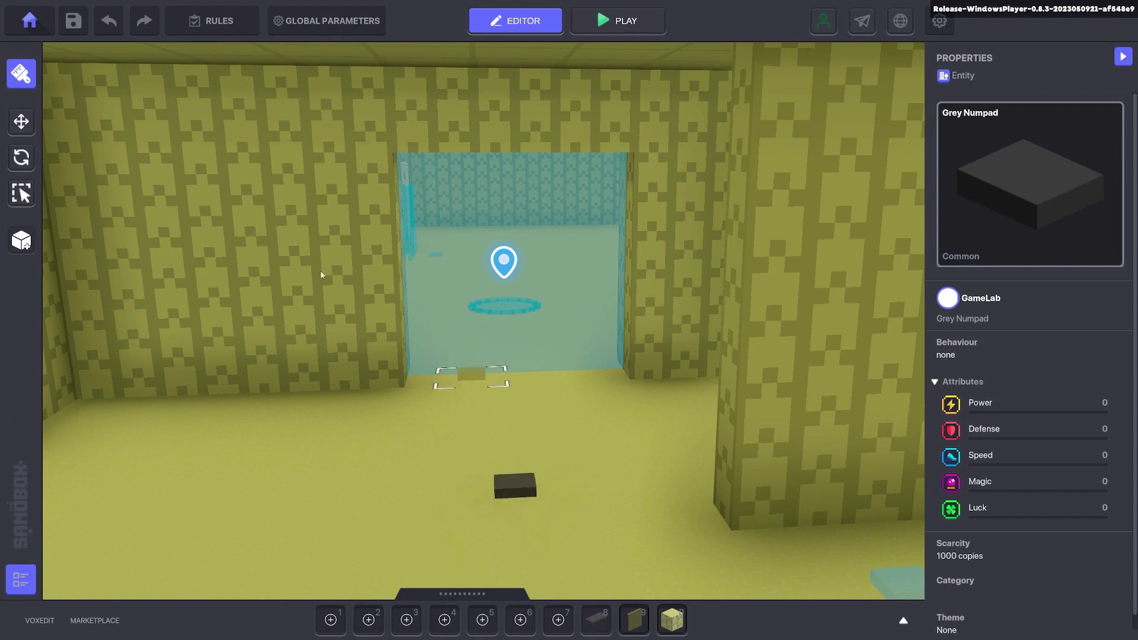
Make the Grey Numpad invisible and set its physics to No Collisions
click(21, 122)
click(515, 487)
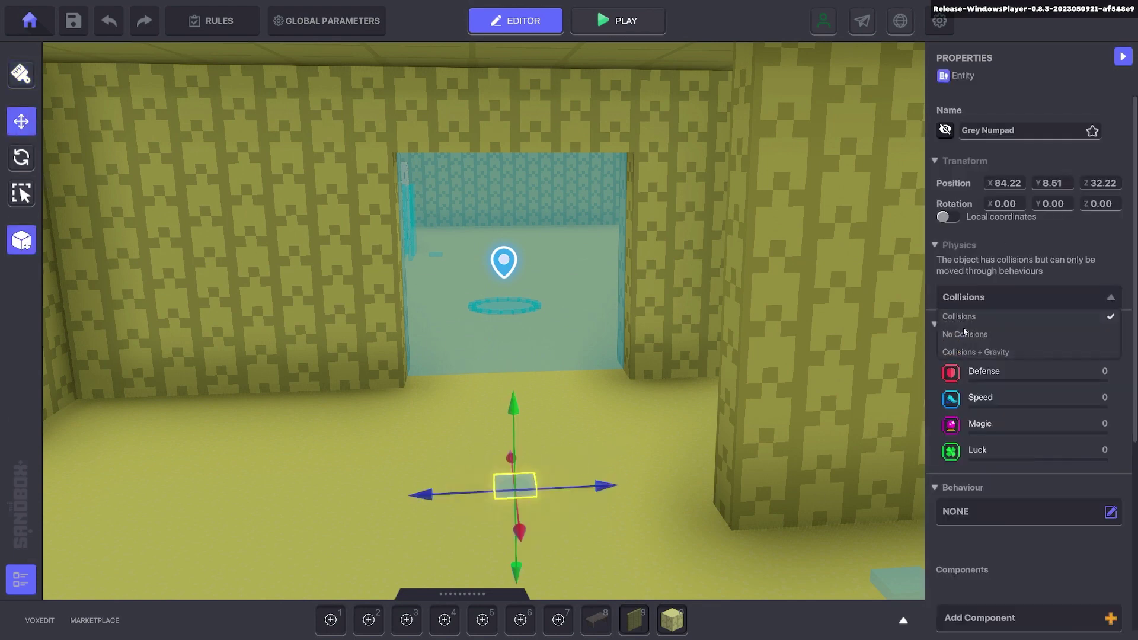
click(964, 335)
Add an [MP] Speaker component to the numpad with empty text, display duration 1.0 and Look At Target off, and open its logic
scroll(1021, 416, down, 3)
click(1008, 458)
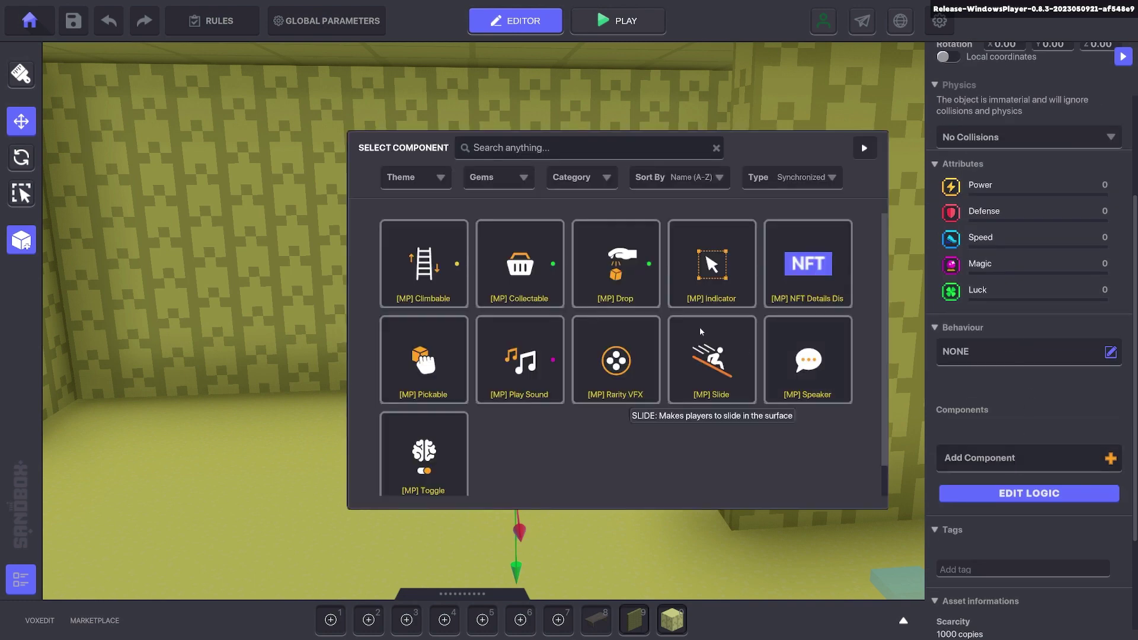
click(806, 363)
scroll(1037, 296, down, 5)
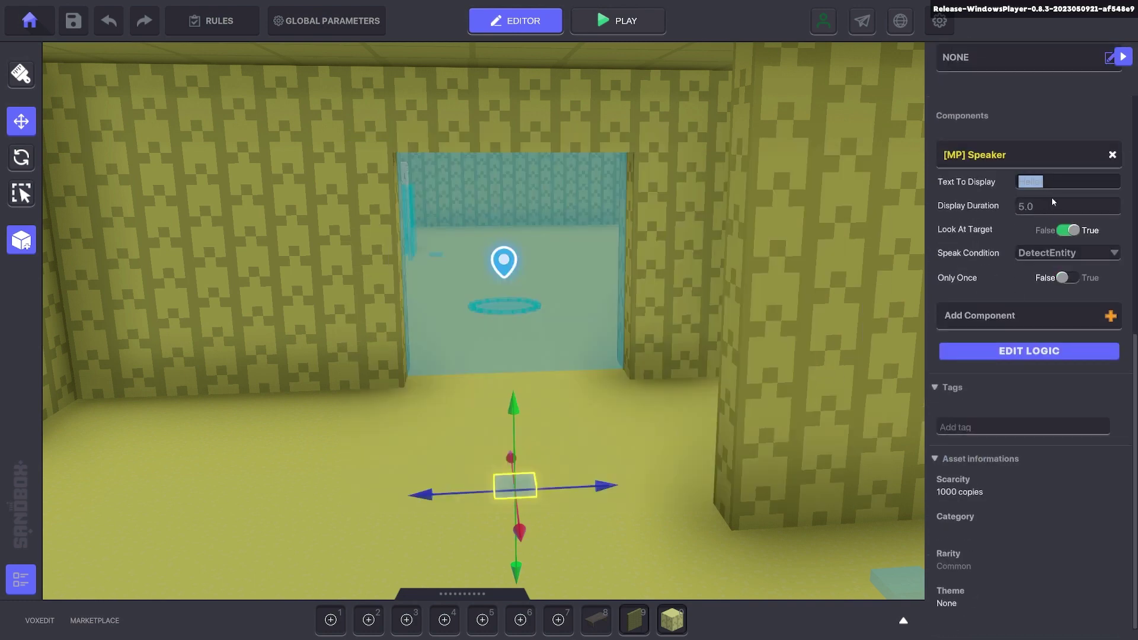
click(1066, 236)
click(1043, 348)
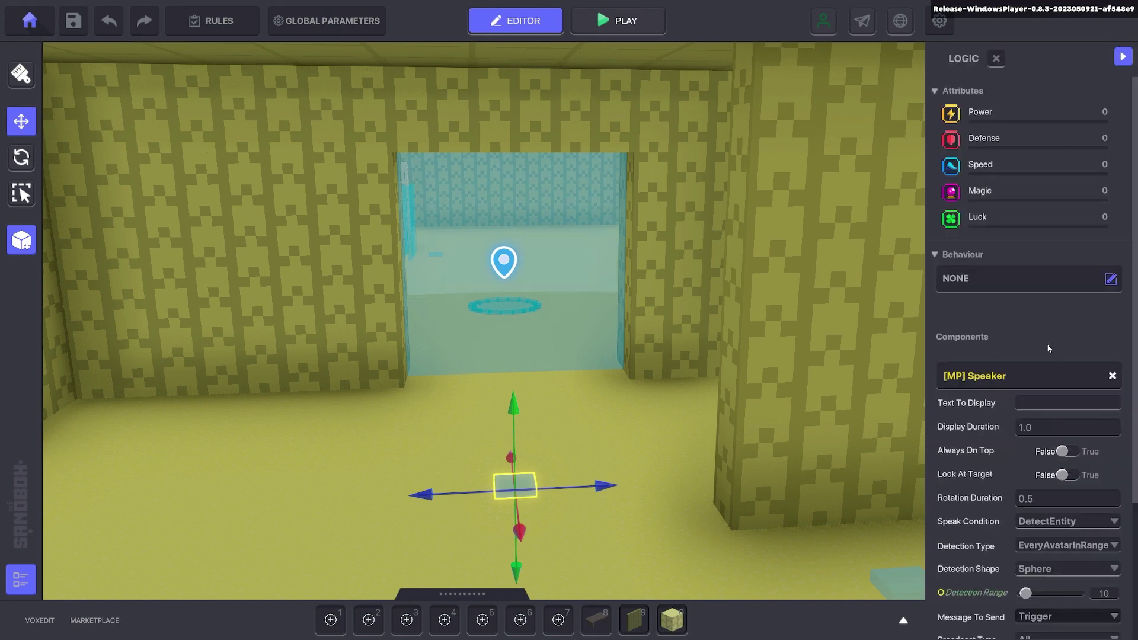
Set the Speaker's detection range to 2
scroll(1050, 349, down, 3)
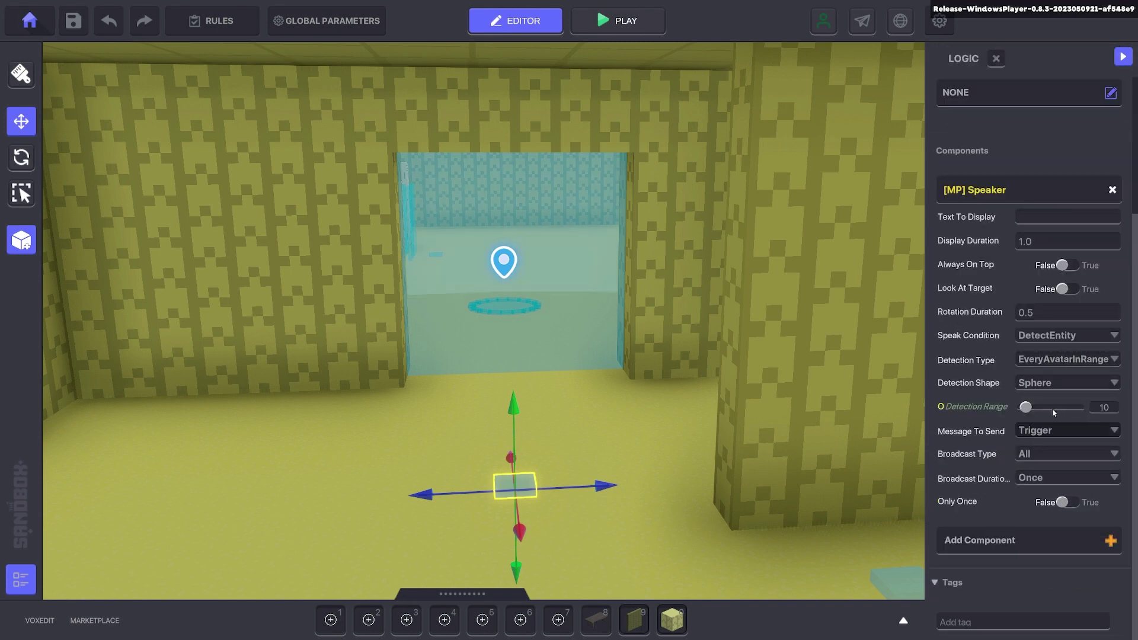
click(1103, 407)
text(3)
key(Return)
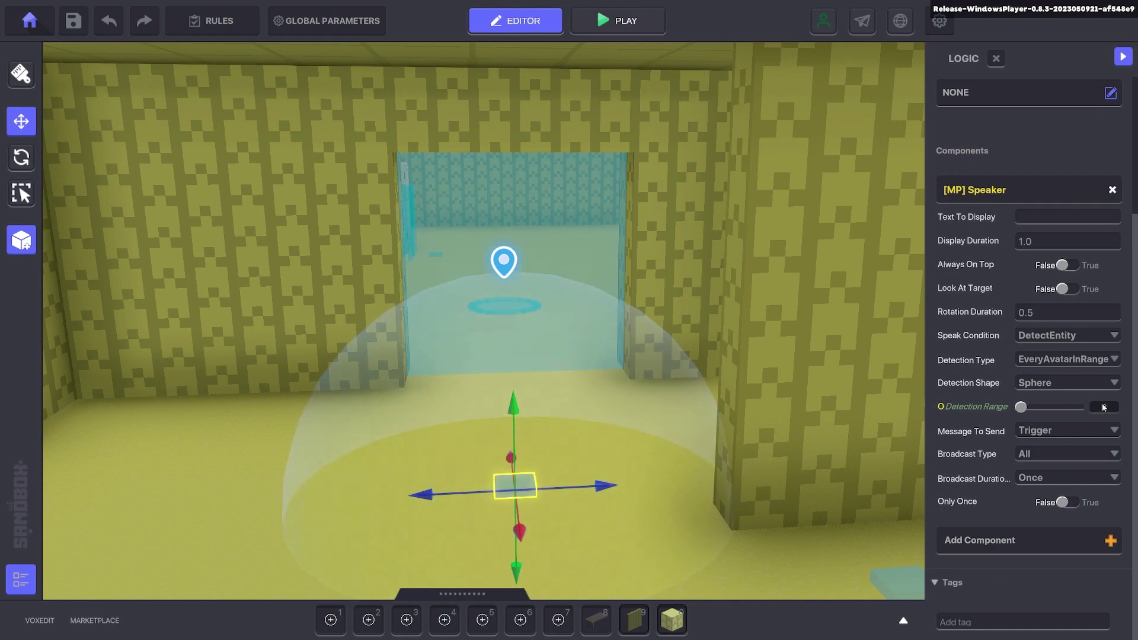
Reposition the numpad on the floor so its detection sphere covers the approach to the doorway, keeping the Sphere detection shape
drag(595, 488, 615, 490)
drag(541, 535, 542, 468)
right_drag(637, 481, 683, 488)
click(1067, 383)
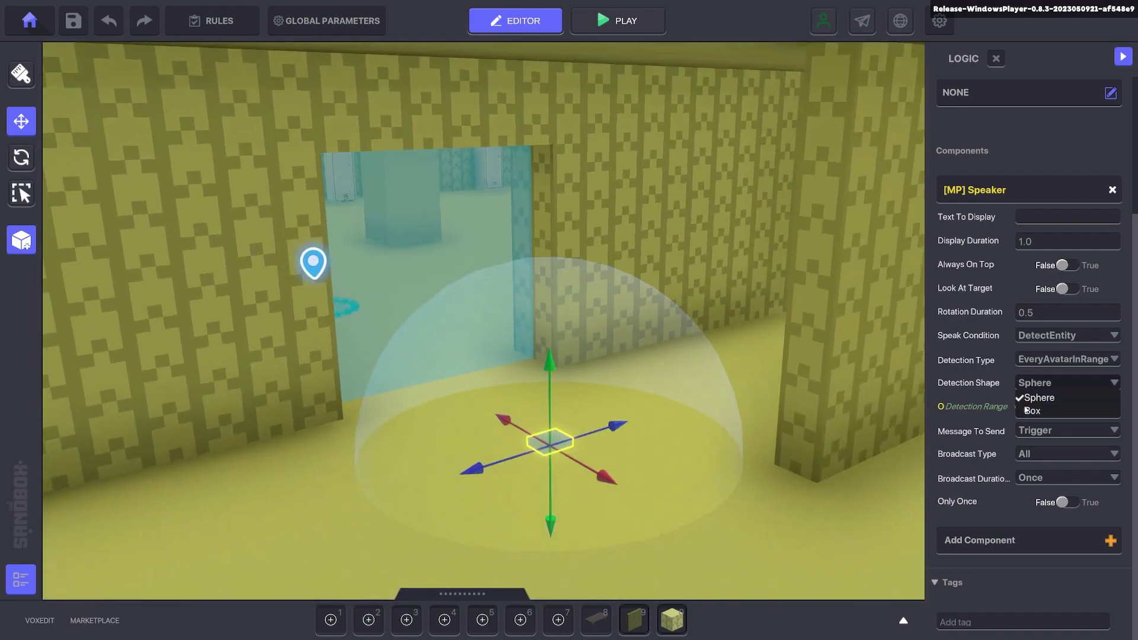
click(1003, 517)
Set the Speaker's message to send to Wall.1.Appear
click(1054, 430)
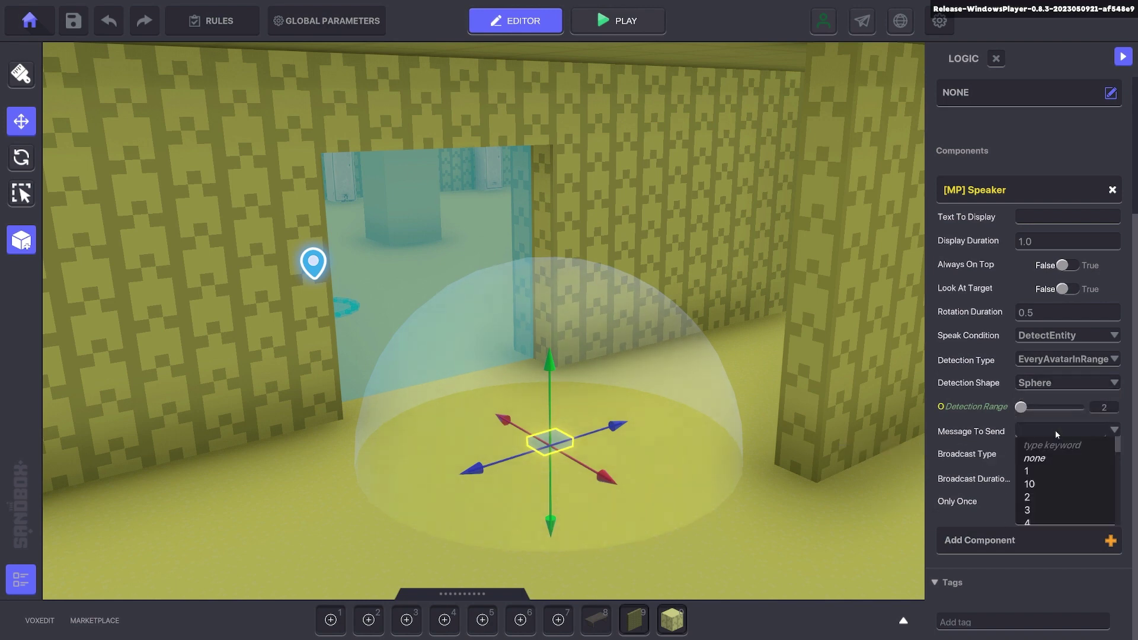
text(Wall.)
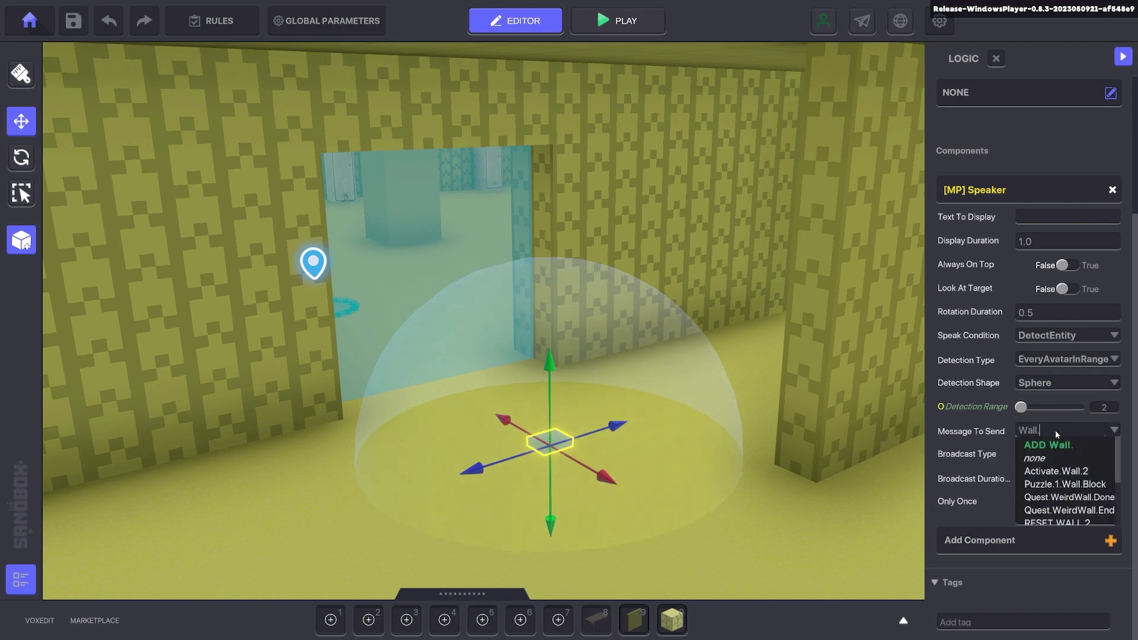
text(1)
click(1054, 484)
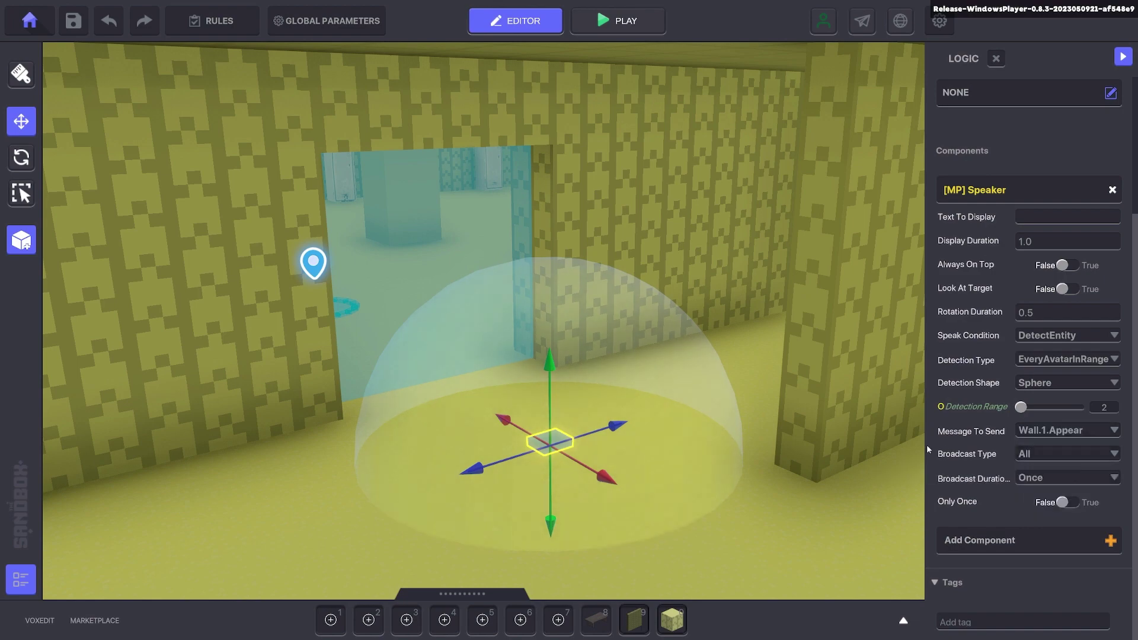
Playtest the experience, walking in and out of the doorway's trigger zone to examine the hidden wall
key(ctrl+p)
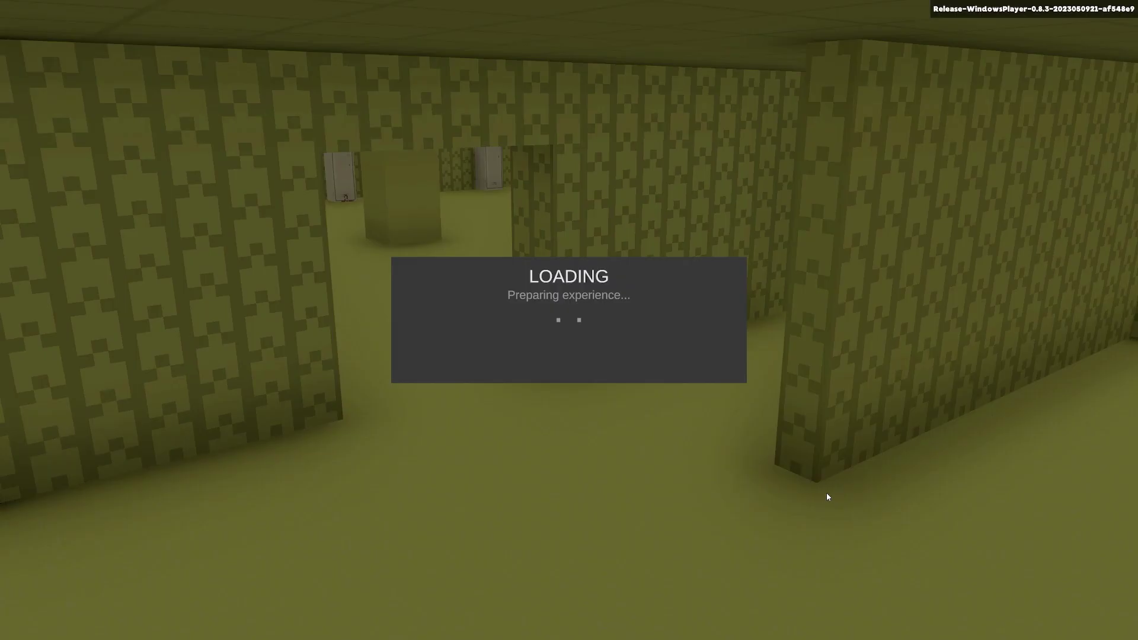
key(w)
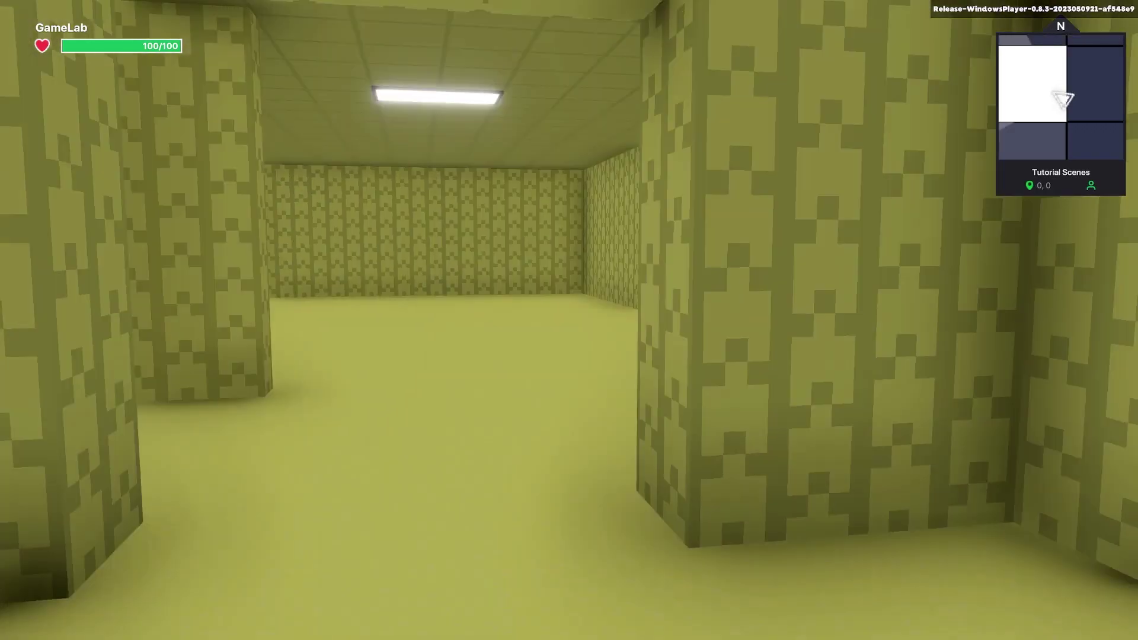
key(s)
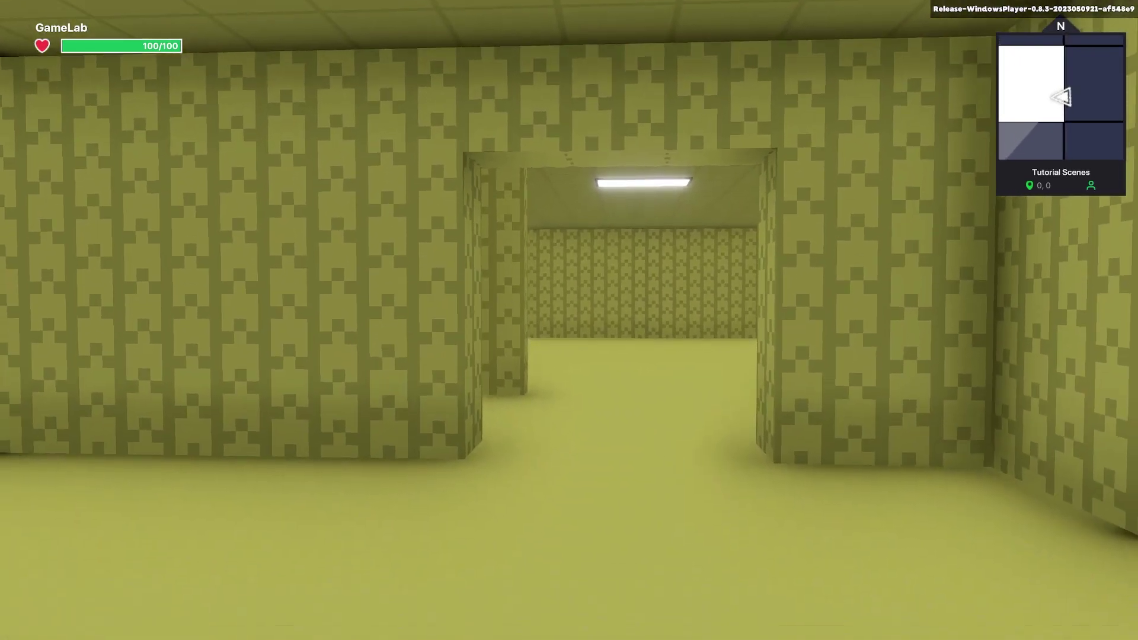
key(w)
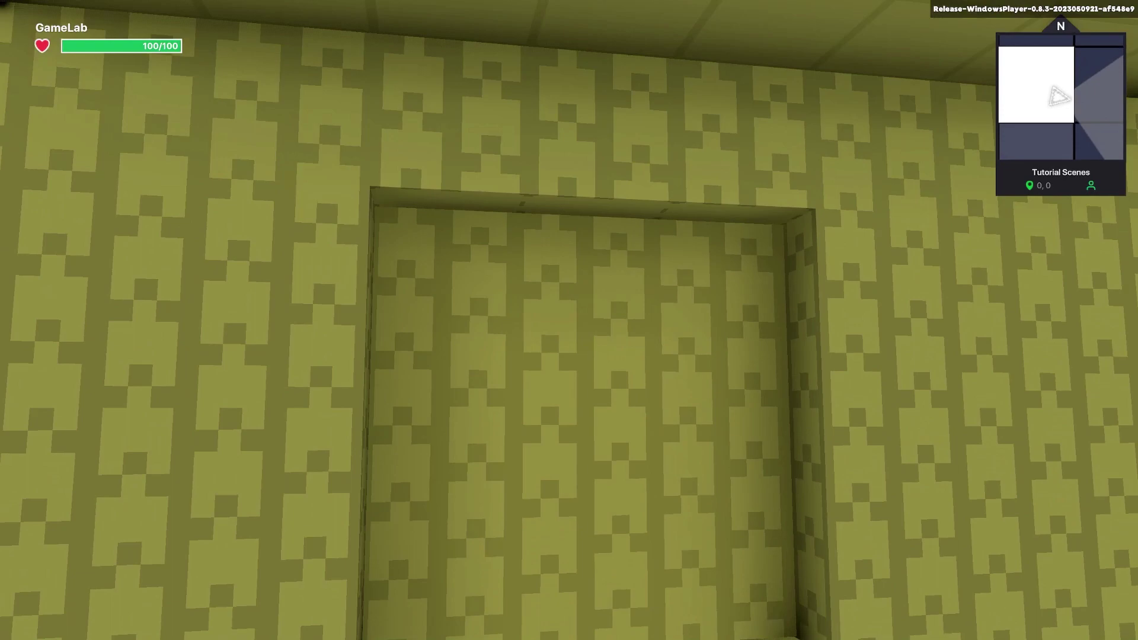
key(s)
key(w)
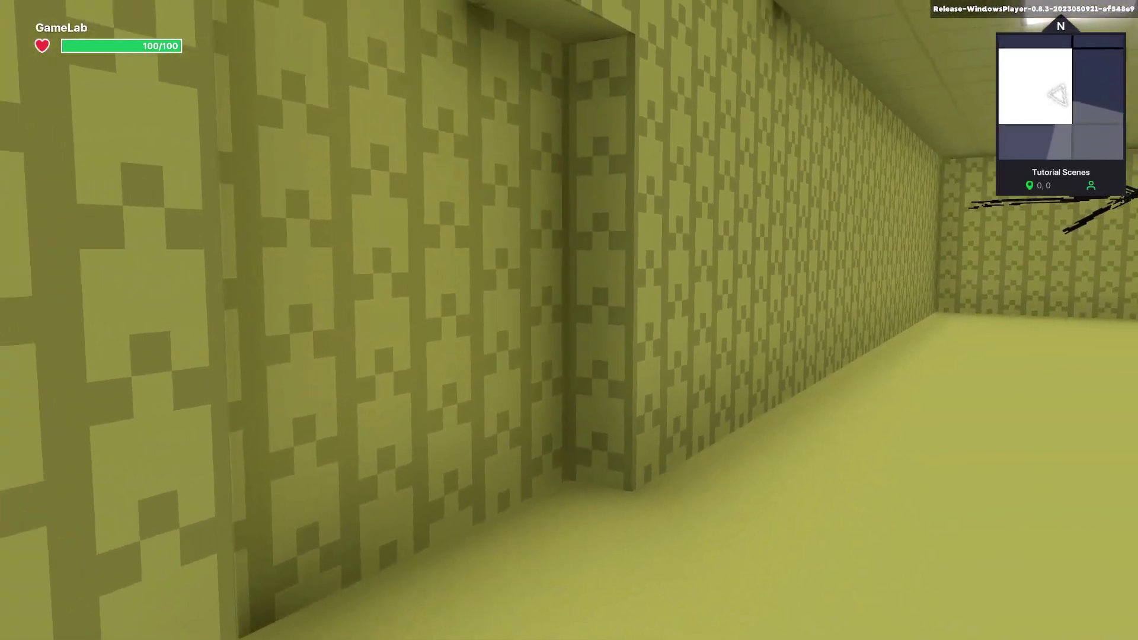
key(w)
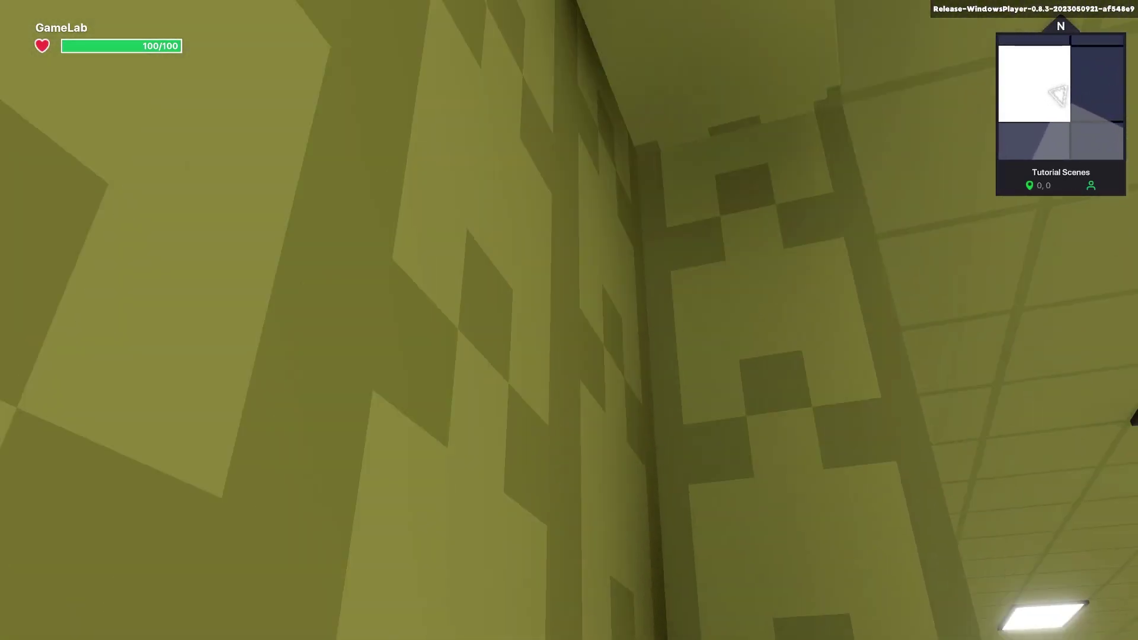
key(s)
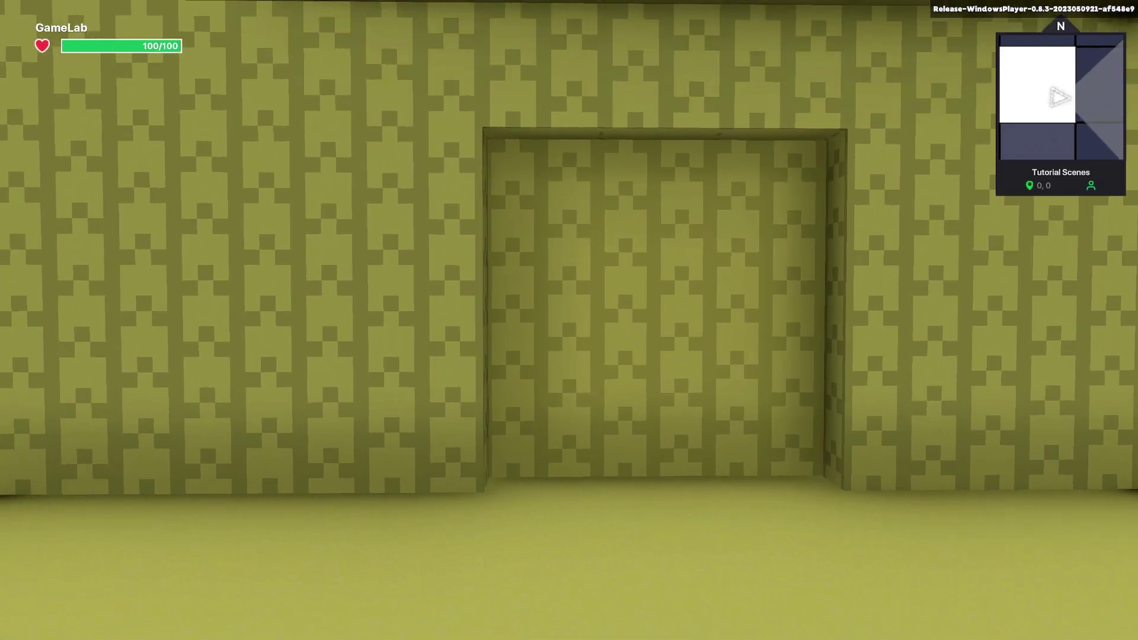
key(d)
key(a)
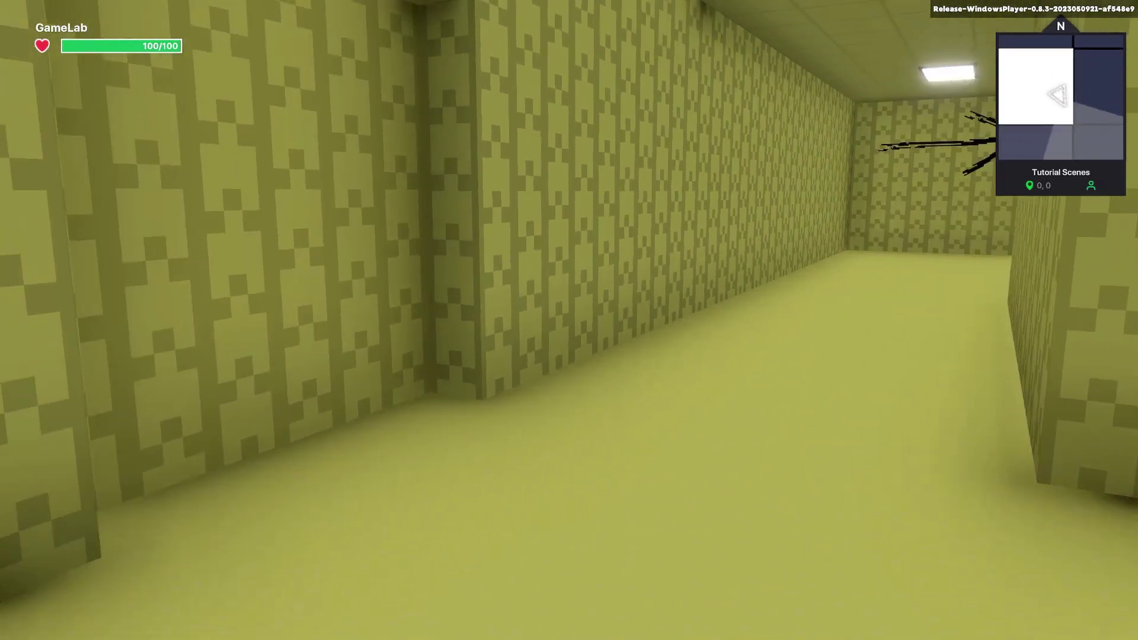
Walk back and forth around the corridor and adjoining room to examine the changing walls, and end the playtest
key(d)
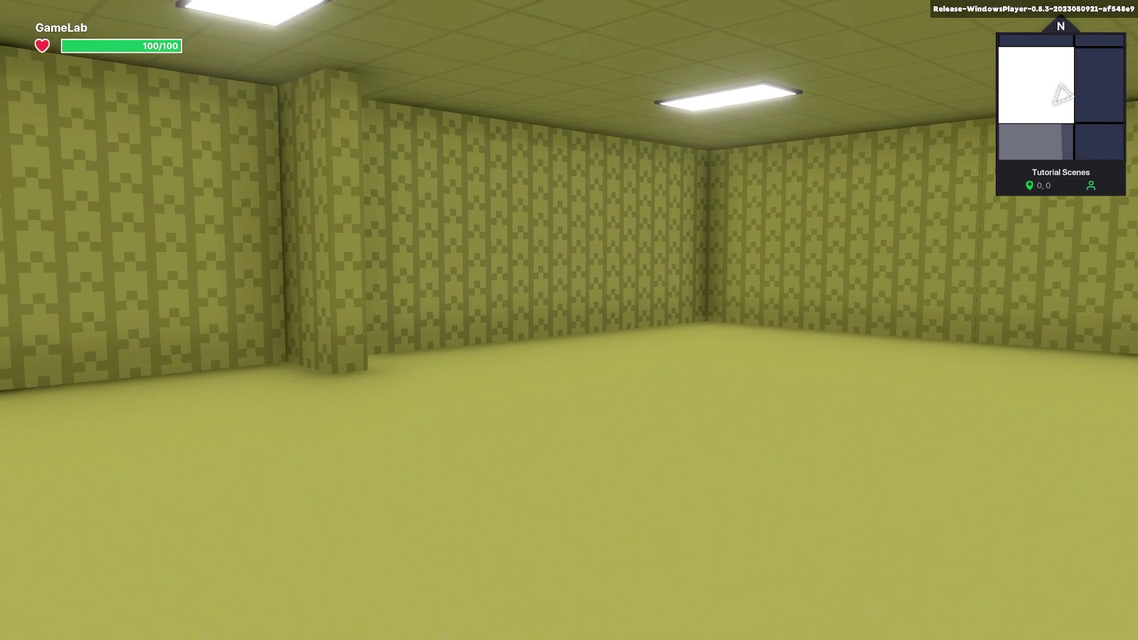
key(a)
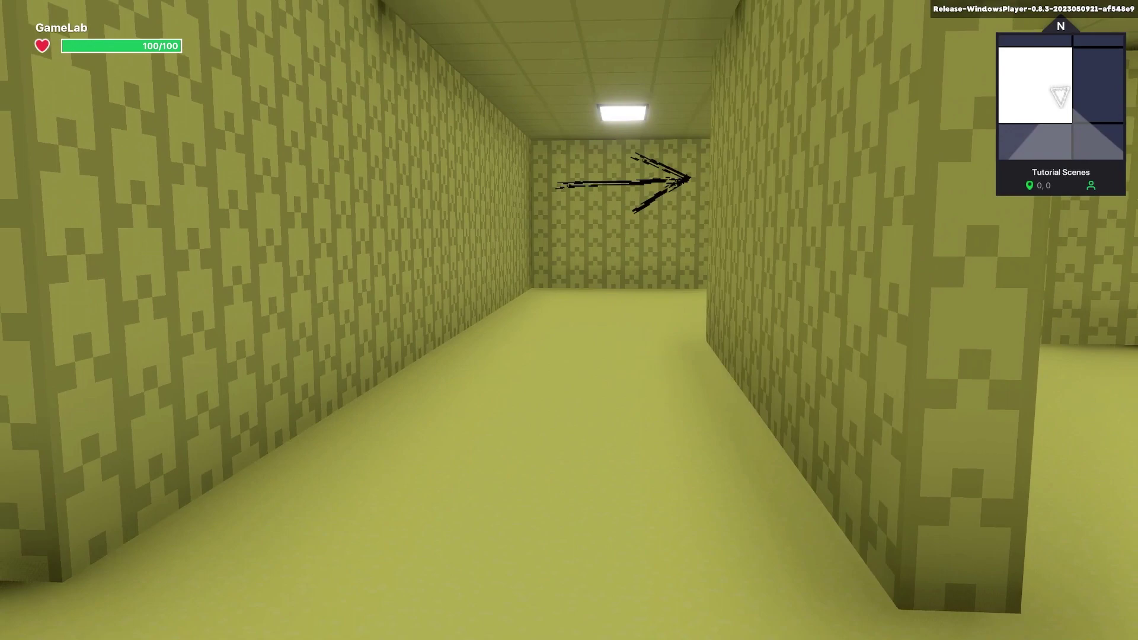
key(w)
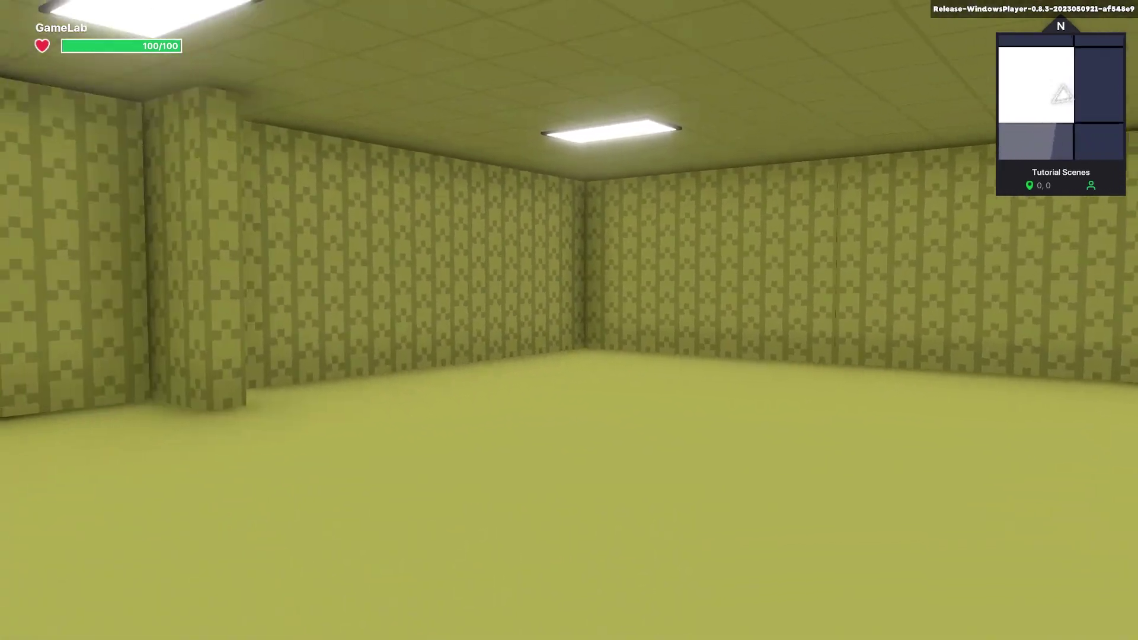
key(w)
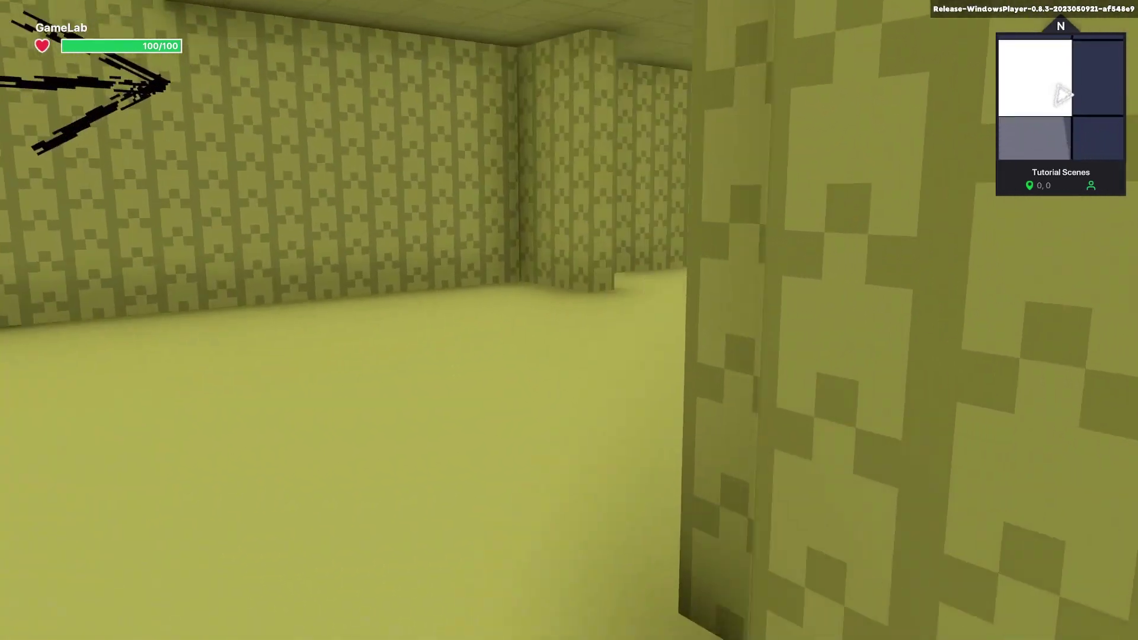
key(w)
key(w)
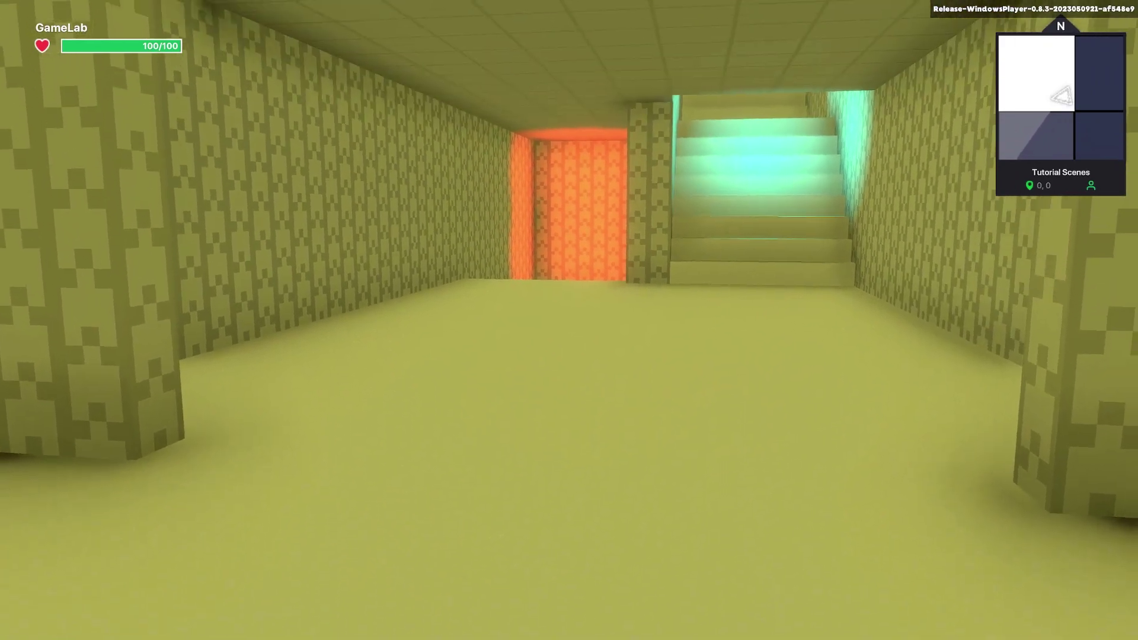
key(w)
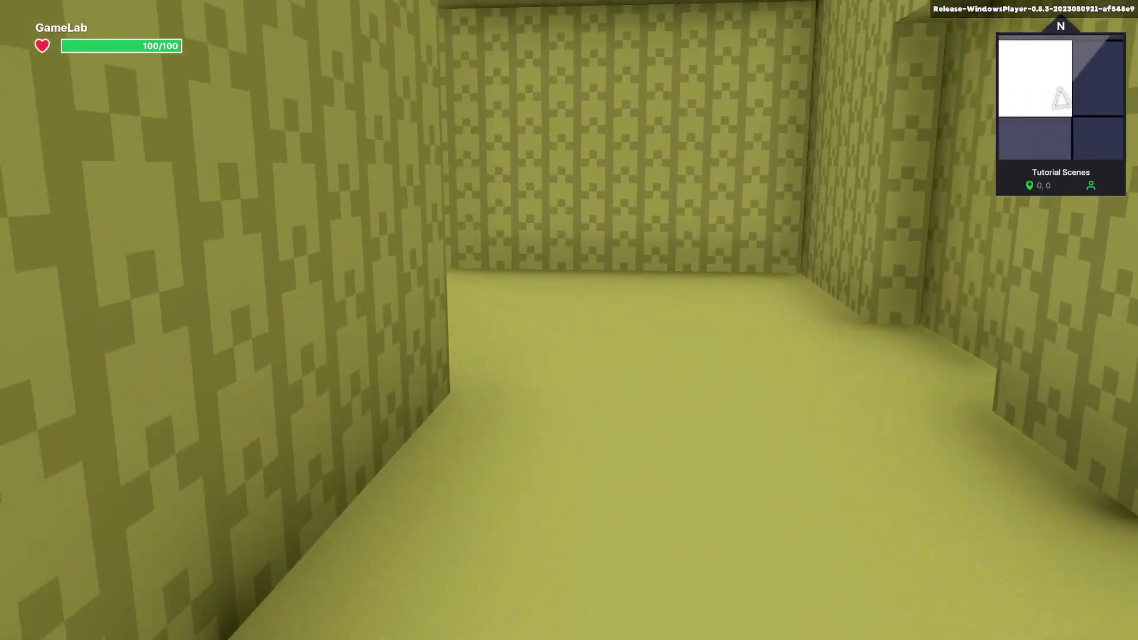
key(w)
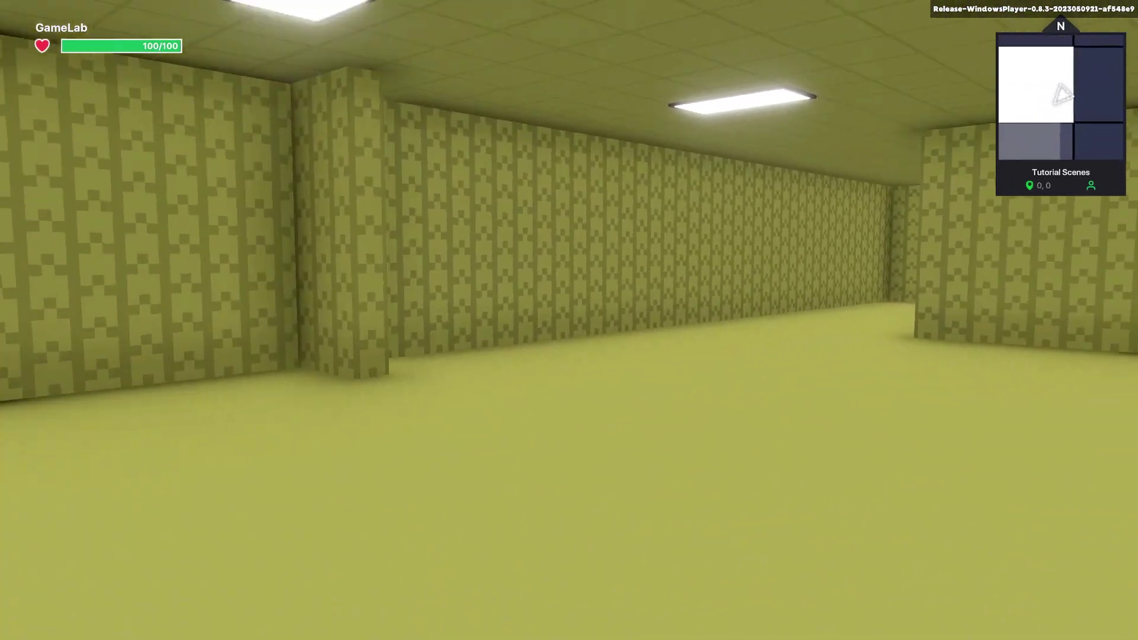
key(w)
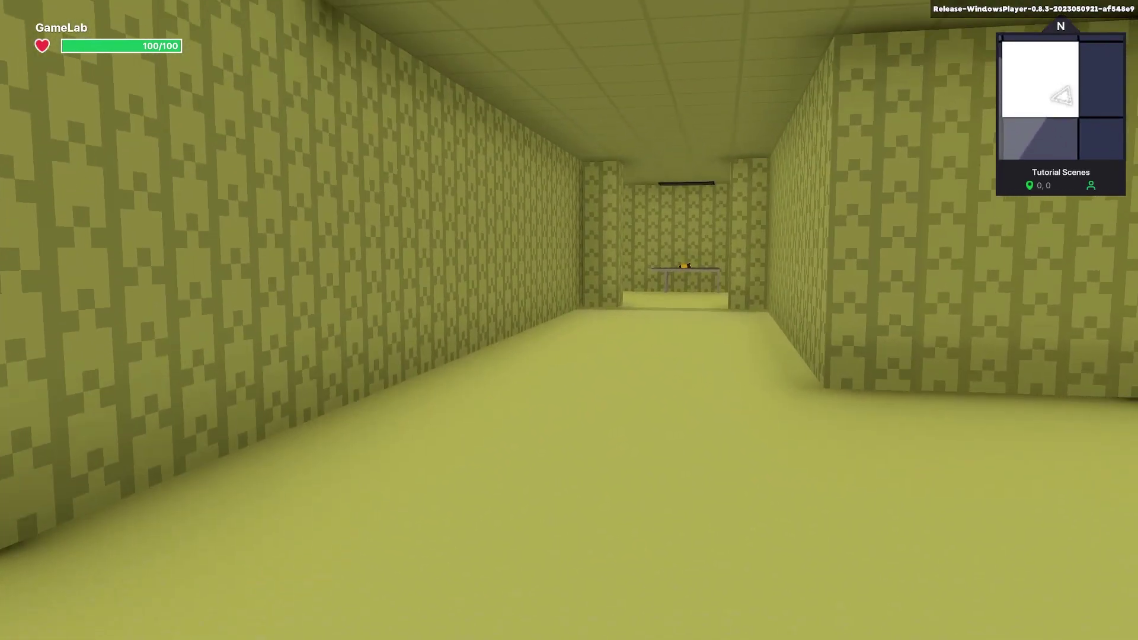
key(w)
key(Escape)
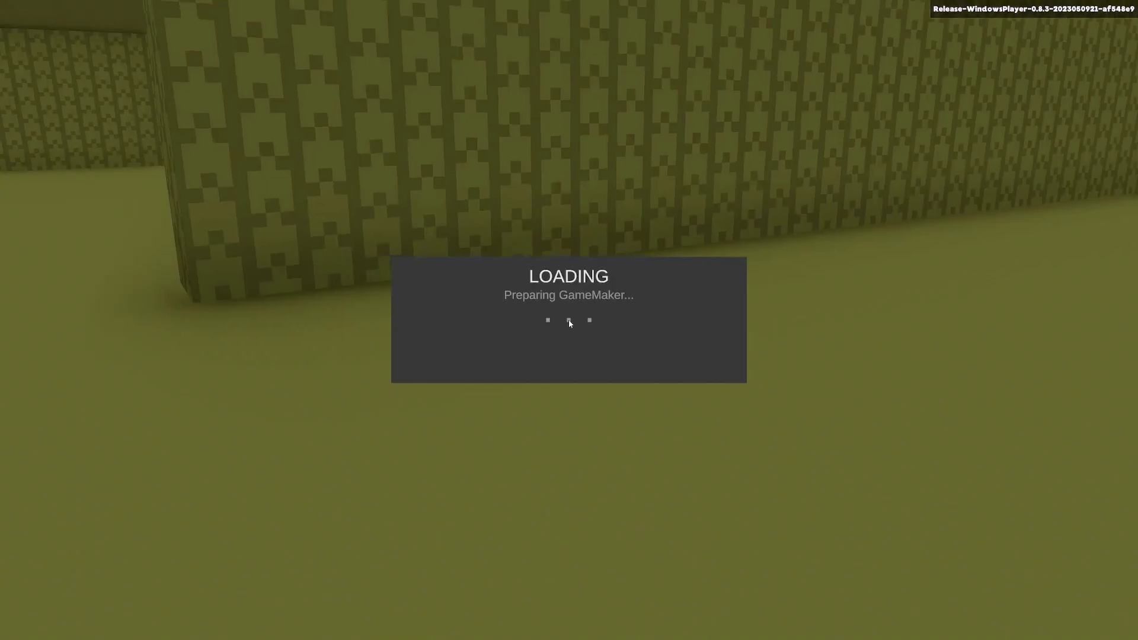
Review the Replace Asset behaviour of the asset in the doorway and the trigger assets along the corridor floor
click(449, 292)
scroll(1012, 397, down, 3)
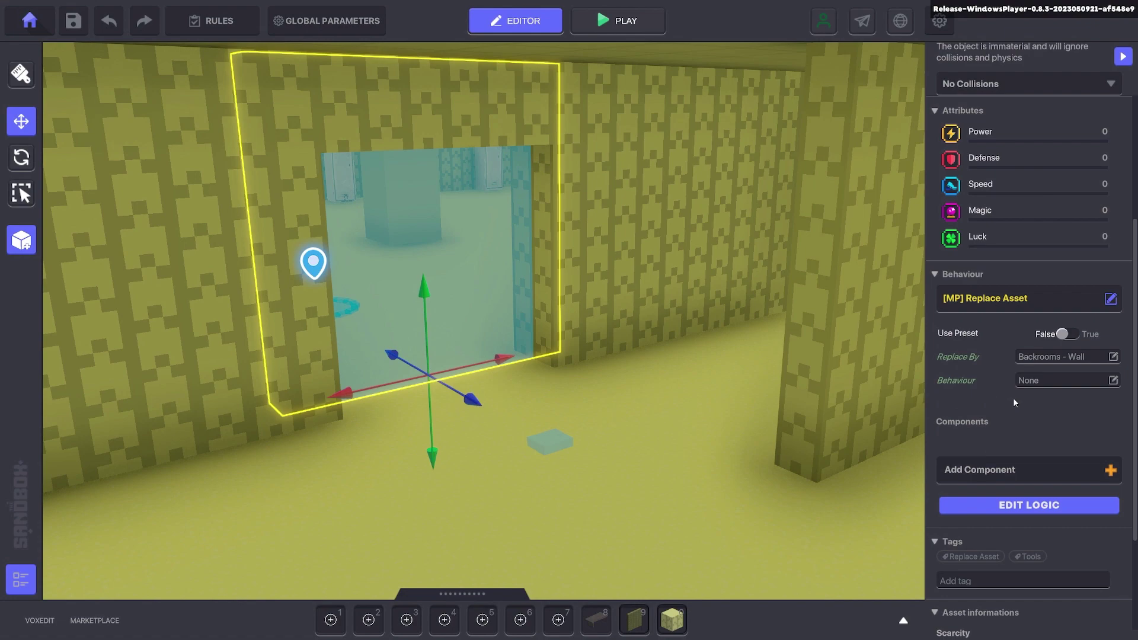
mouse_move(774, 382)
right_down()
mouse_move(793, 387)
mouse_move(782, 377)
right_up()
scroll(784, 381, down, 5)
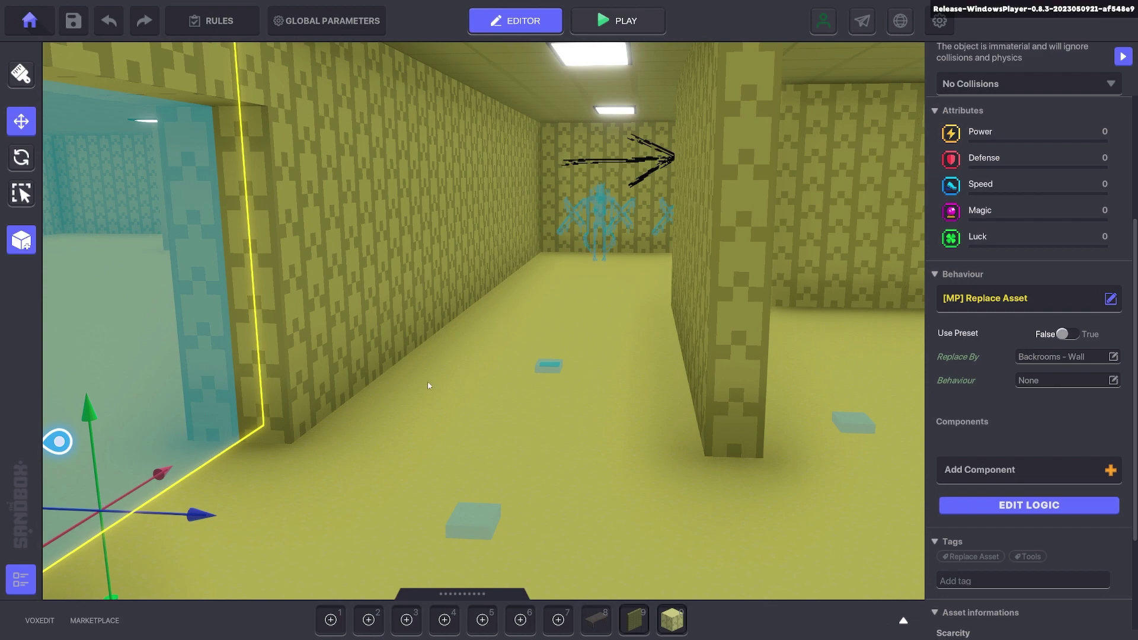
Slide the Backrooms - Wall in the corner room aside to view the opening behind it, undo the move, and check its tags
right_drag(795, 444, 764, 406)
scroll(764, 408, up, 3)
click(677, 236)
right_drag(762, 348, 900, 331)
scroll(1009, 318, up, 3)
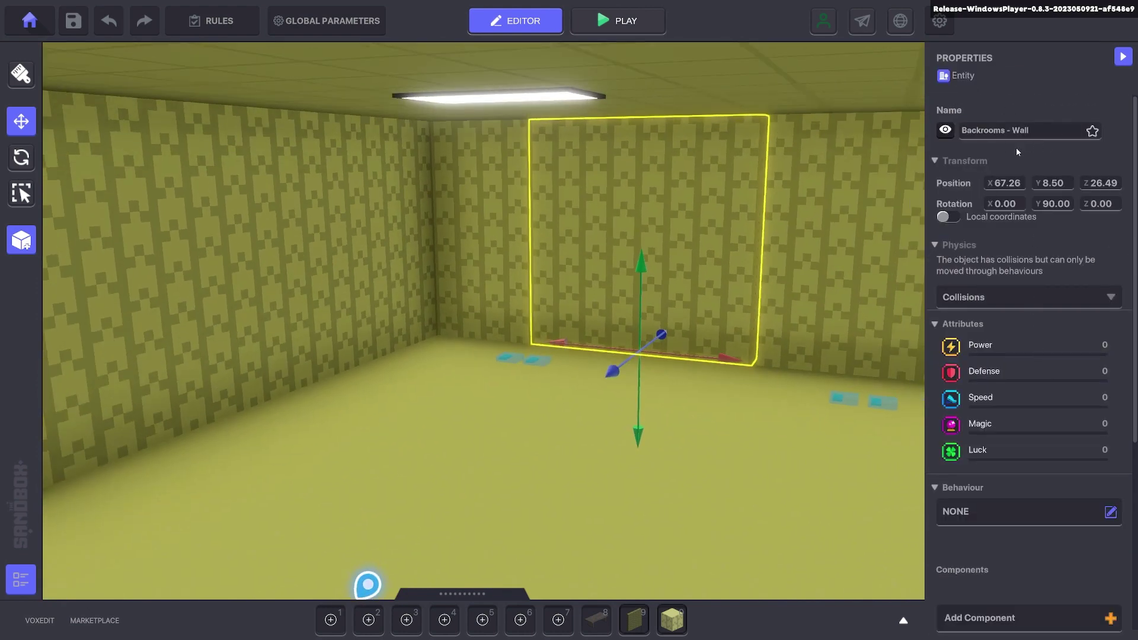
drag(736, 359, 938, 378)
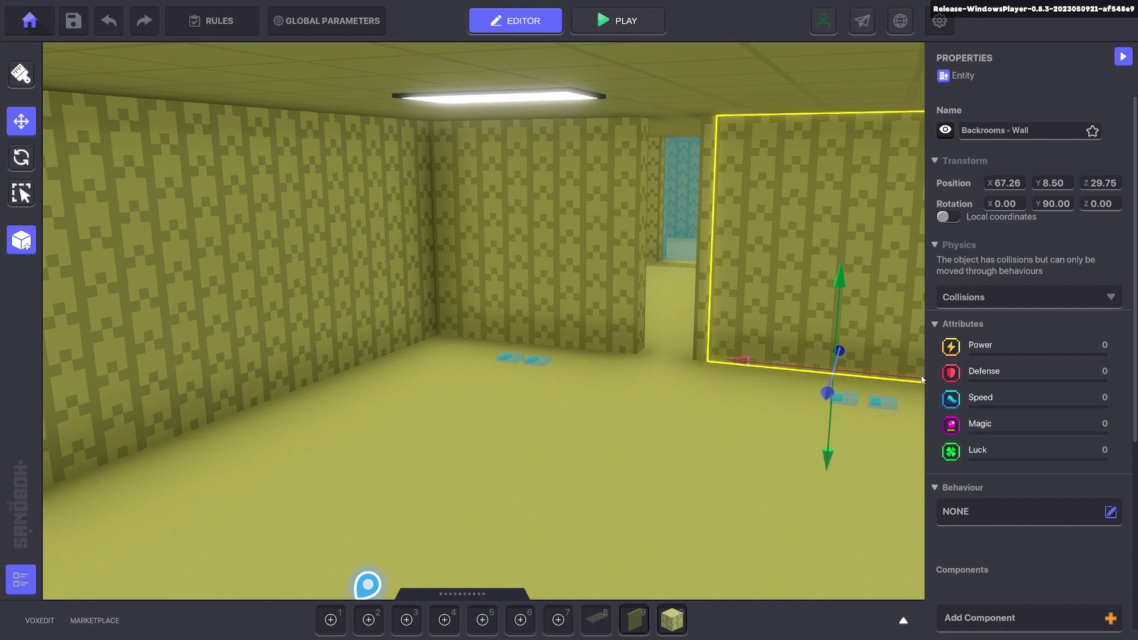
key(ctrl+z)
scroll(1001, 406, down, 3)
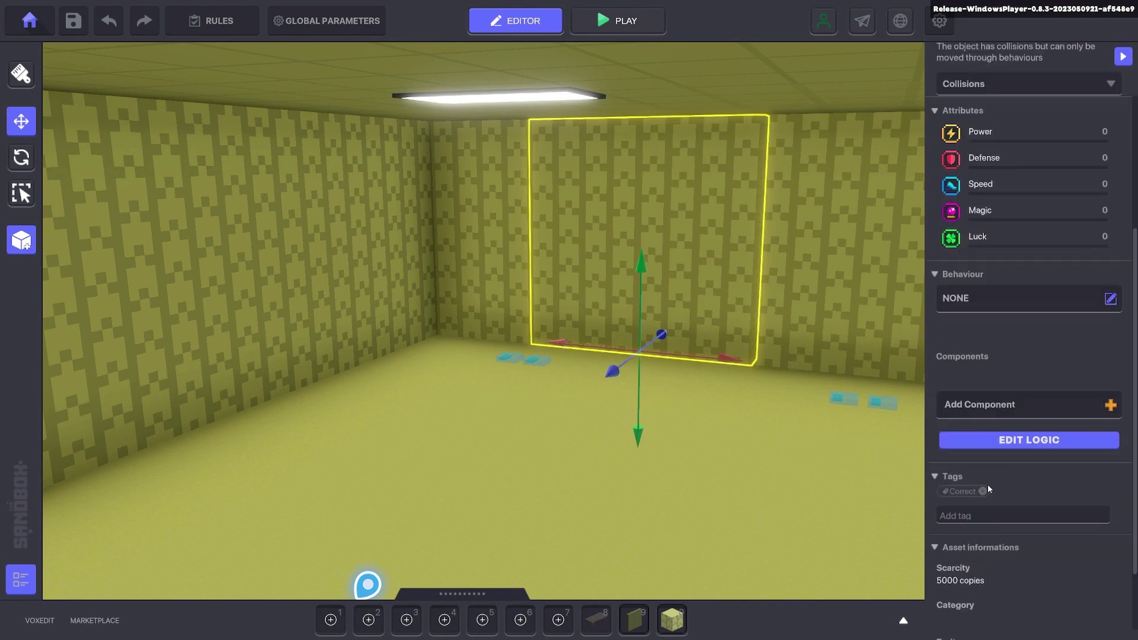
Examine the Actor Property Switcher logic of the floor switch activated by Puzzle.1.WallDown, including its range, tag, collision and visibility settings
click(532, 363)
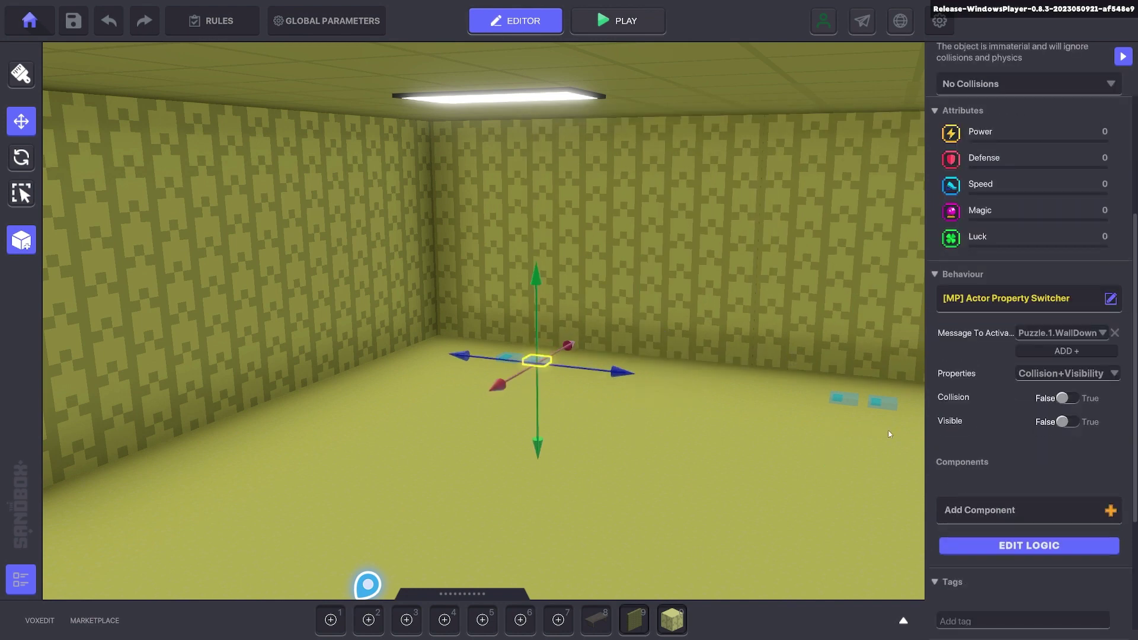
click(1037, 550)
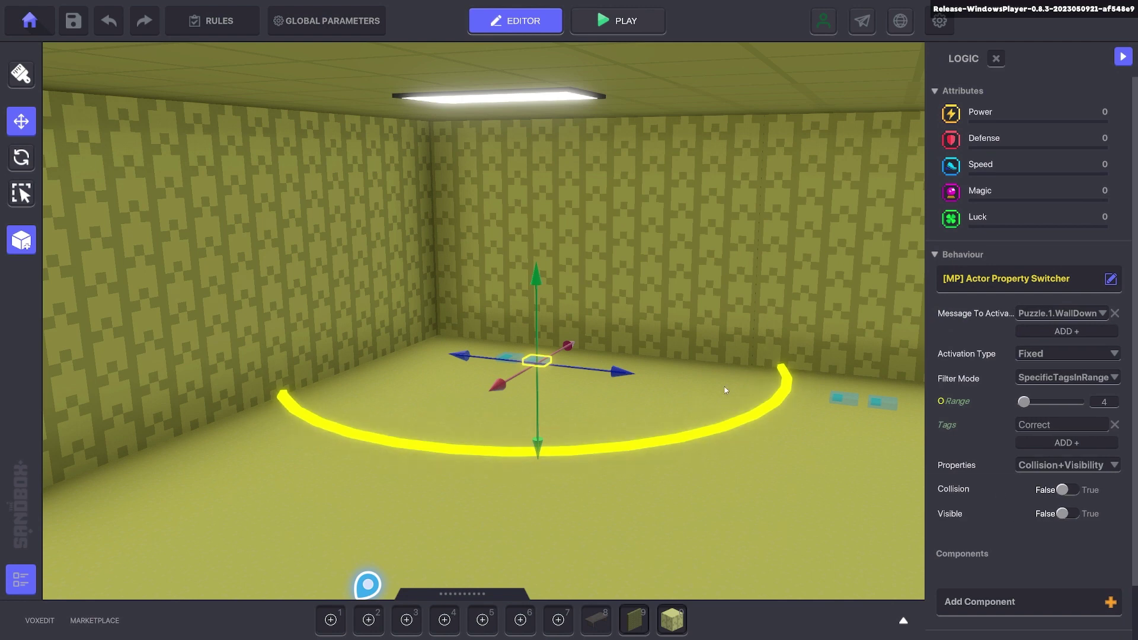
scroll(724, 387, up, 2)
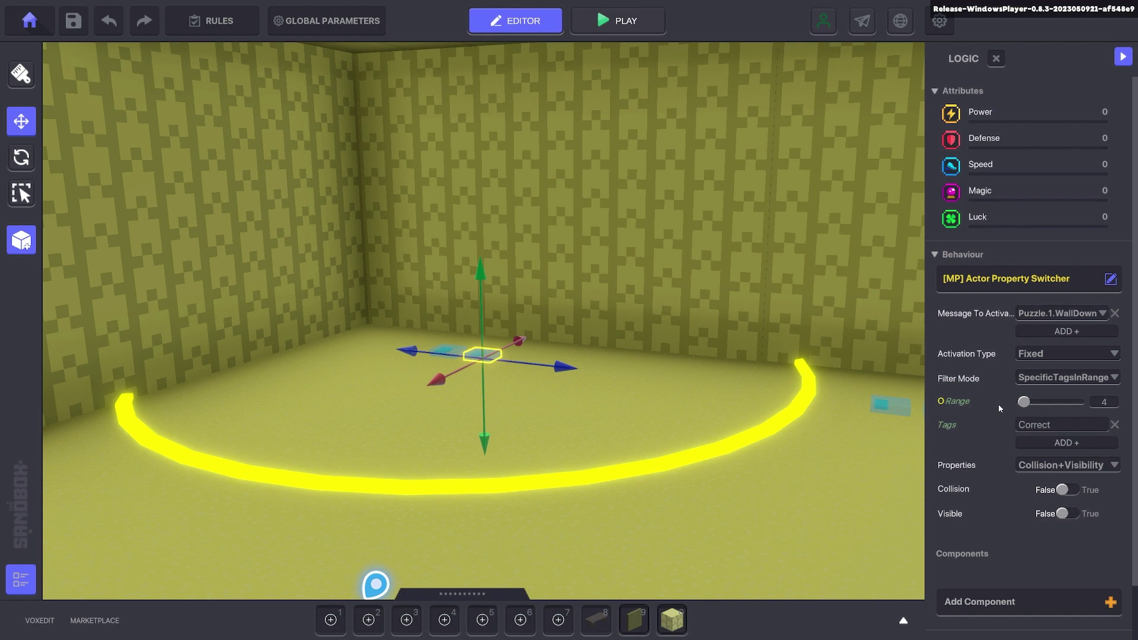
click(705, 282)
click(485, 360)
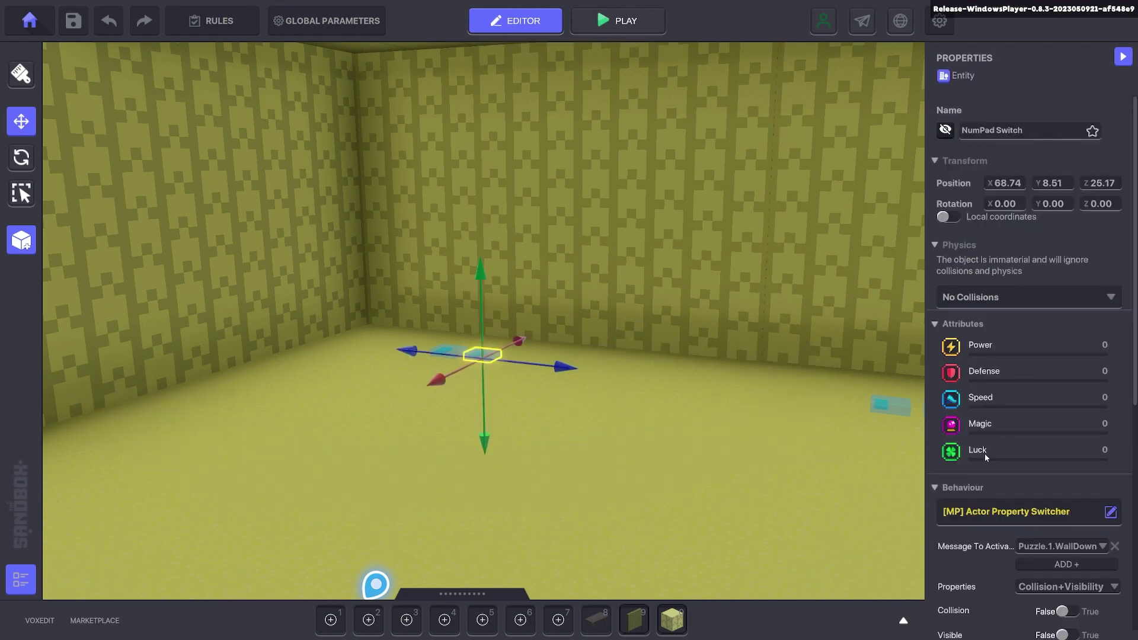
scroll(1008, 448, down, 5)
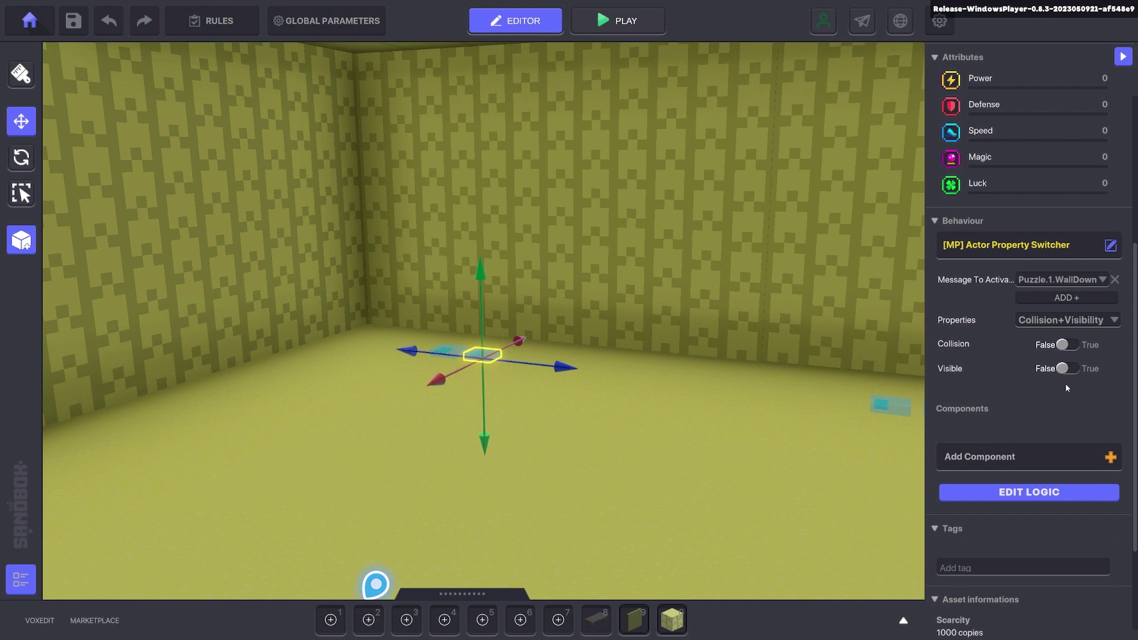
Examine the Actor Property Switcher logic of the neighbouring floor switch activated by Puzzle.1.WallUp, including its tag filter and collision settings
right_drag(784, 360, 688, 365)
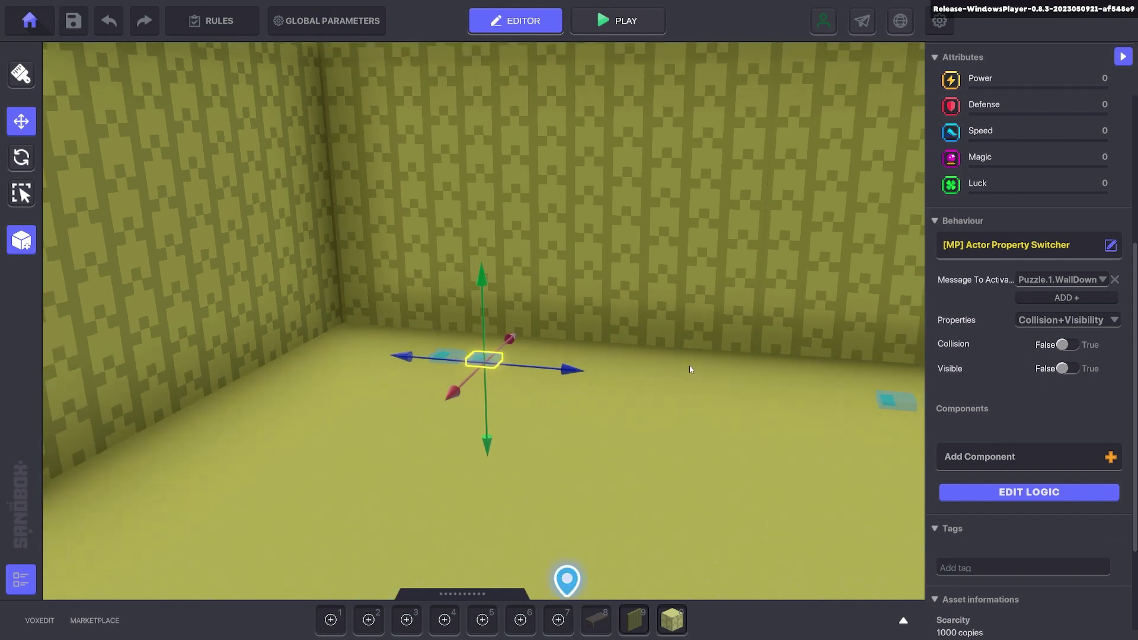
click(689, 365)
click(451, 357)
scroll(1007, 422, down, 5)
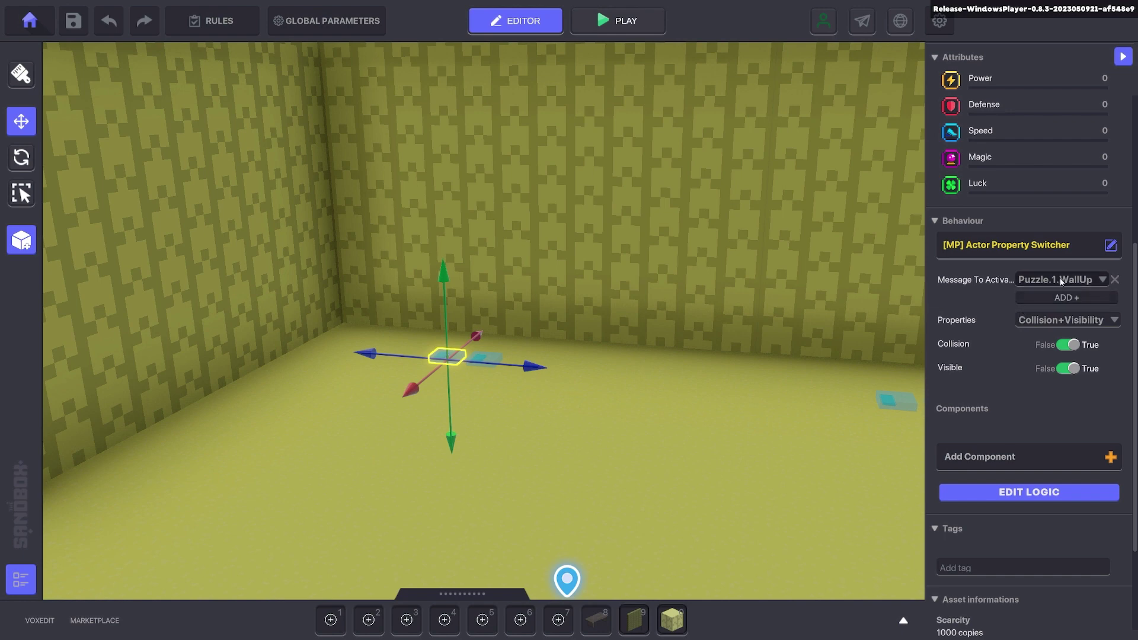
click(1039, 493)
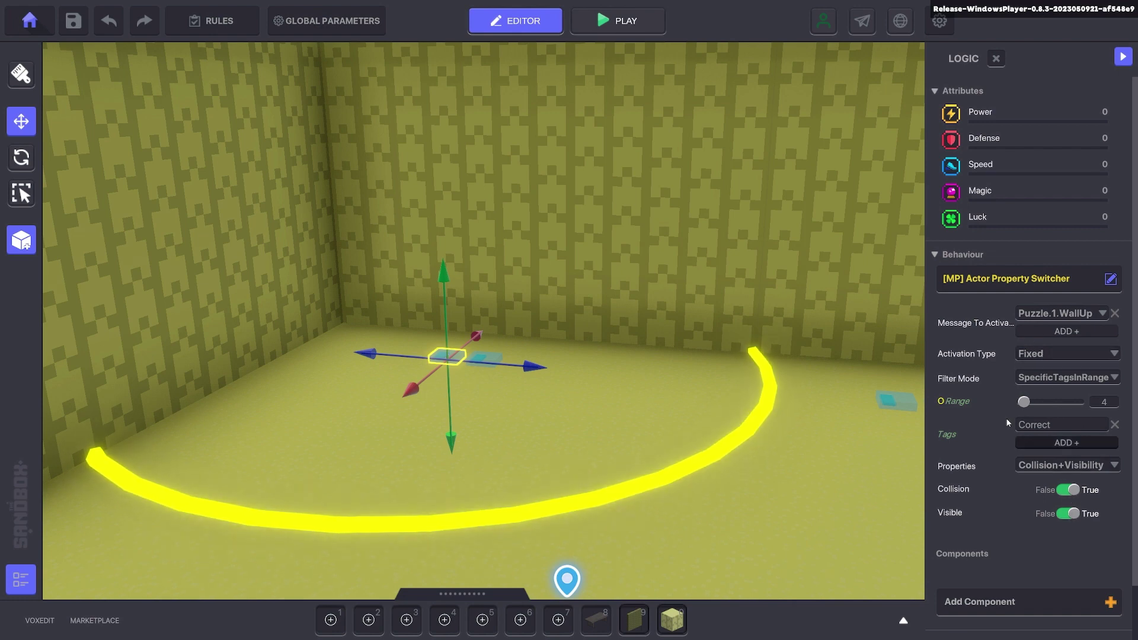
Select the Backrooms - Wall behind the two floor switches and look around the adjoining room
click(555, 178)
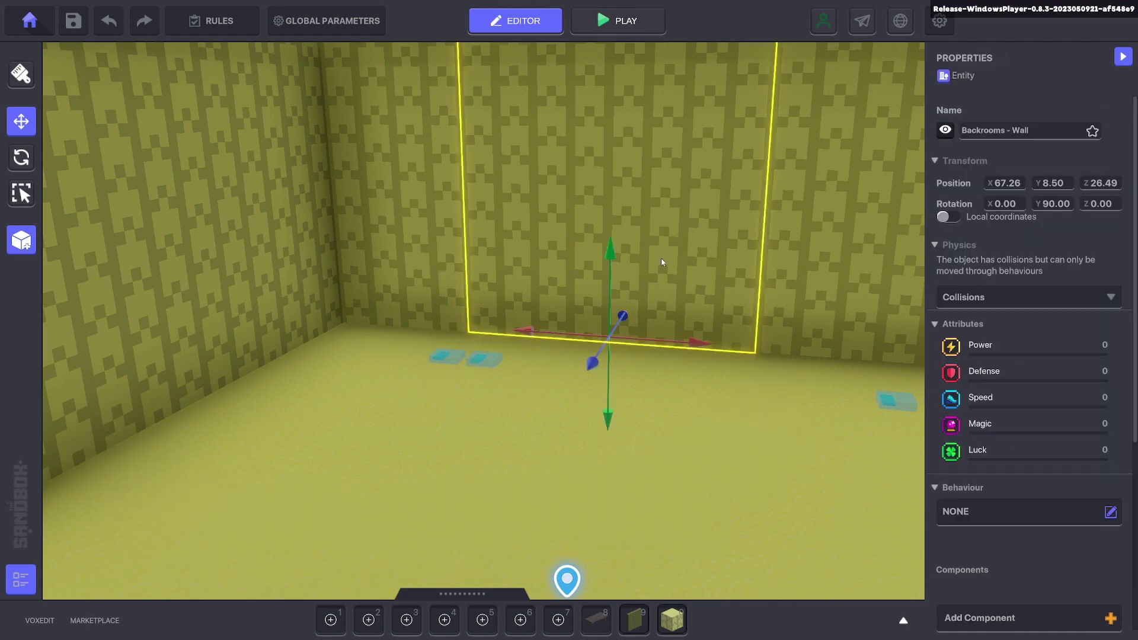
right_drag(672, 366, 714, 325)
key(a)
key(d)
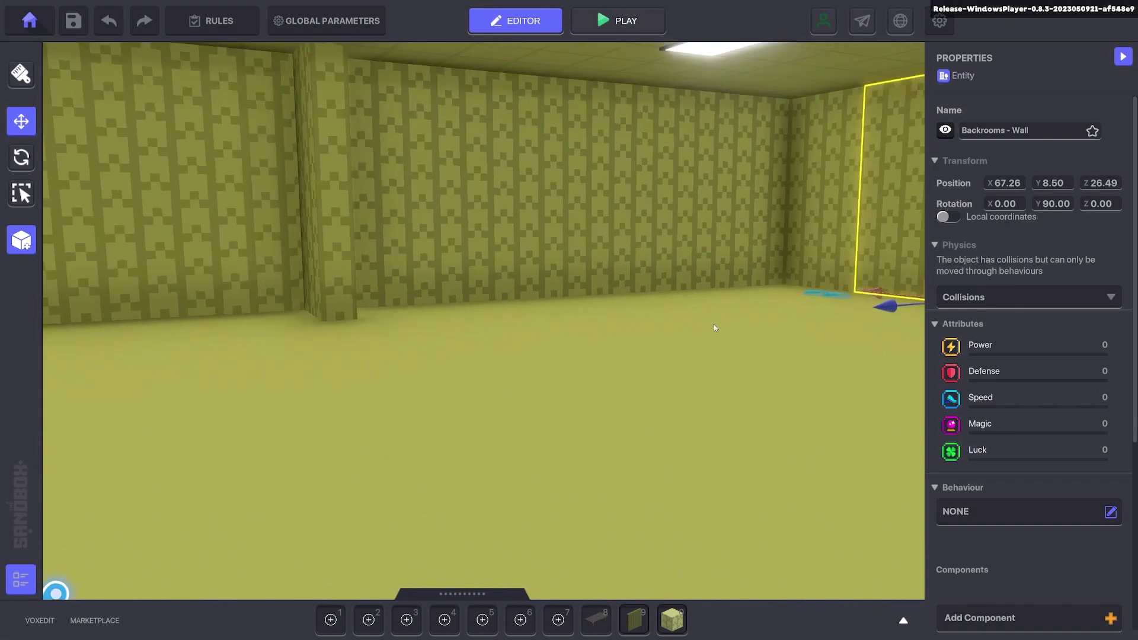